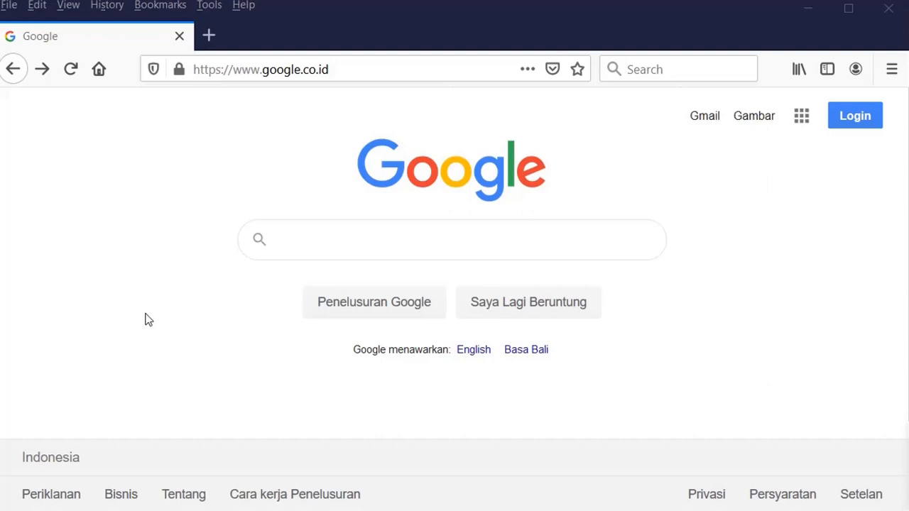
- Search Google for "sublime text 3" and open the official sublimetext.com download page
left_click(319, 240)
type("s")
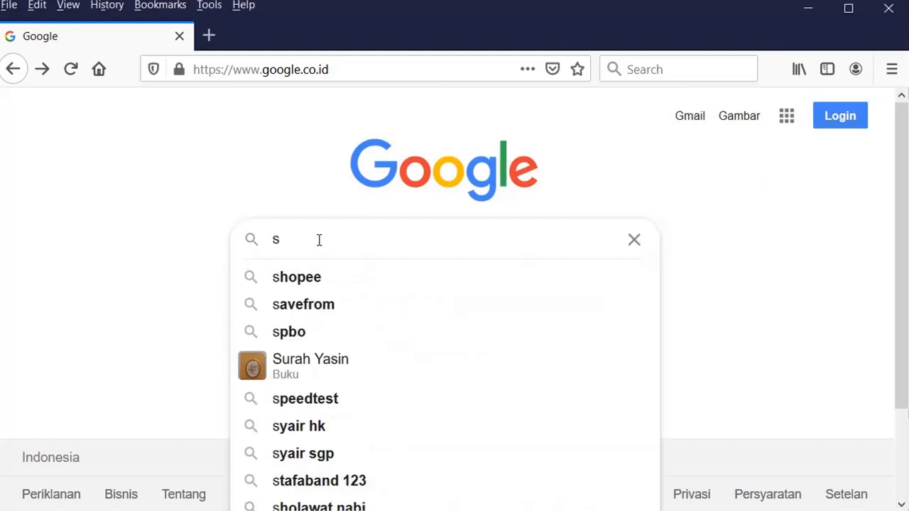
type("ublime")
key("Down")
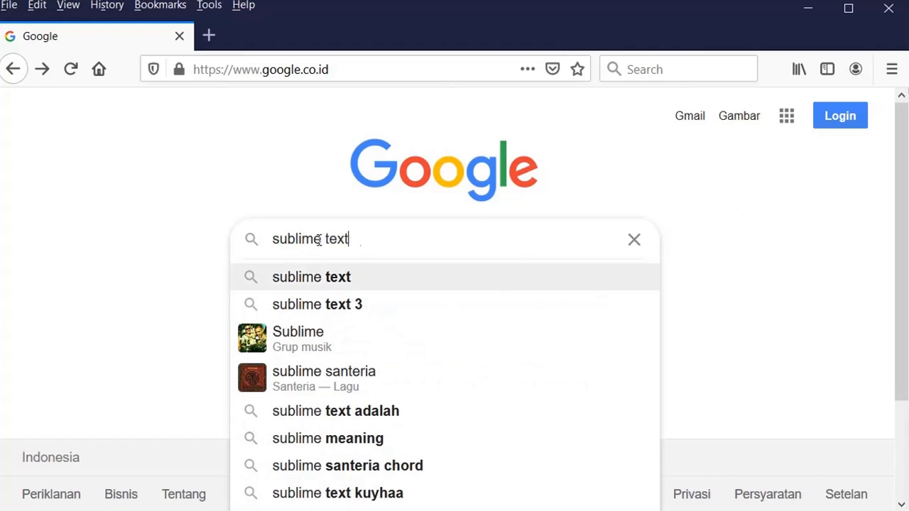
key("Down")
key("Return")
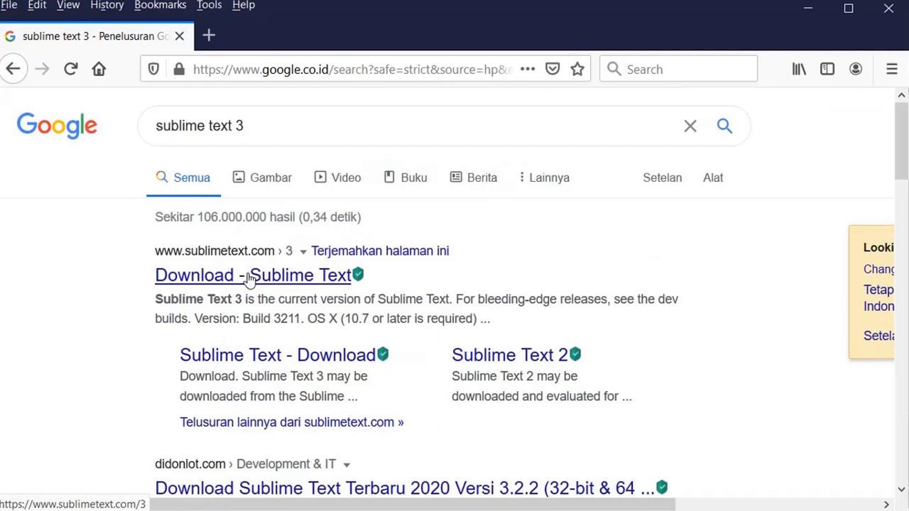
left_click(249, 279)
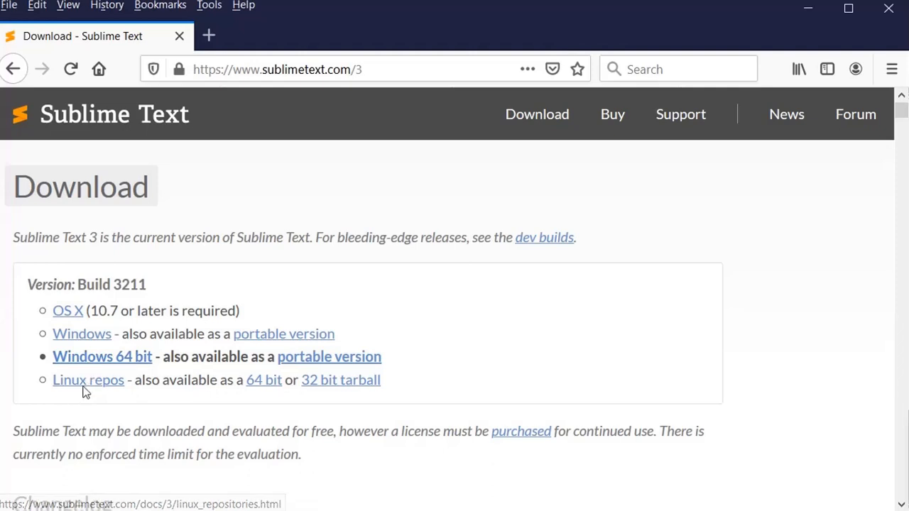
- Download the Windows 64 bit installer of Sublime Text and run the downloaded setup file
left_click(110, 359)
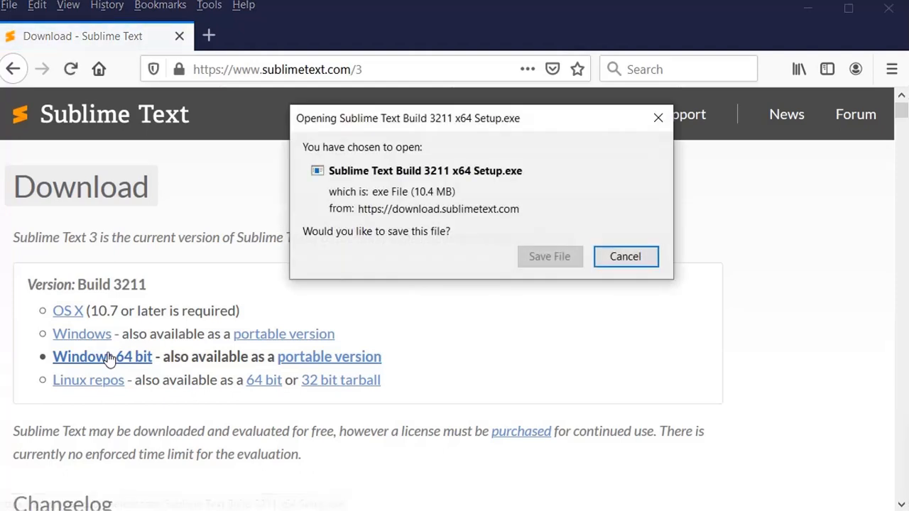
left_click(566, 263)
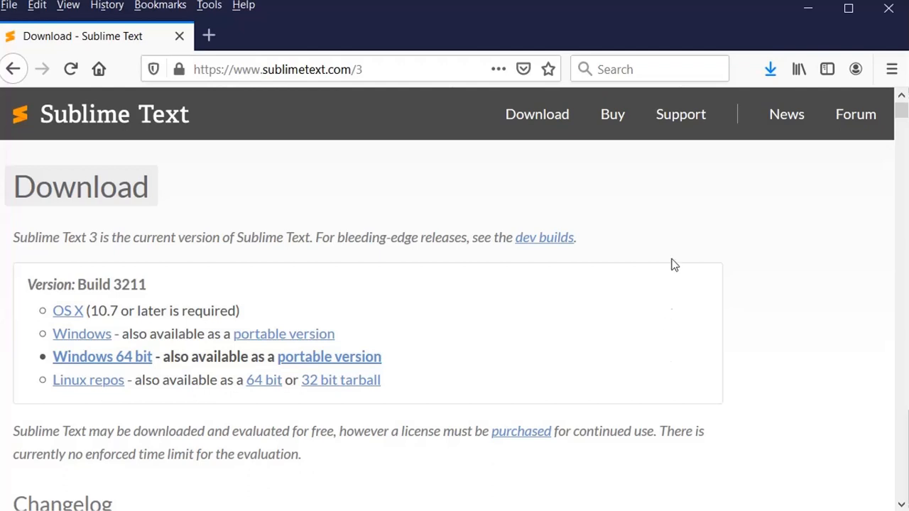
left_click(769, 71)
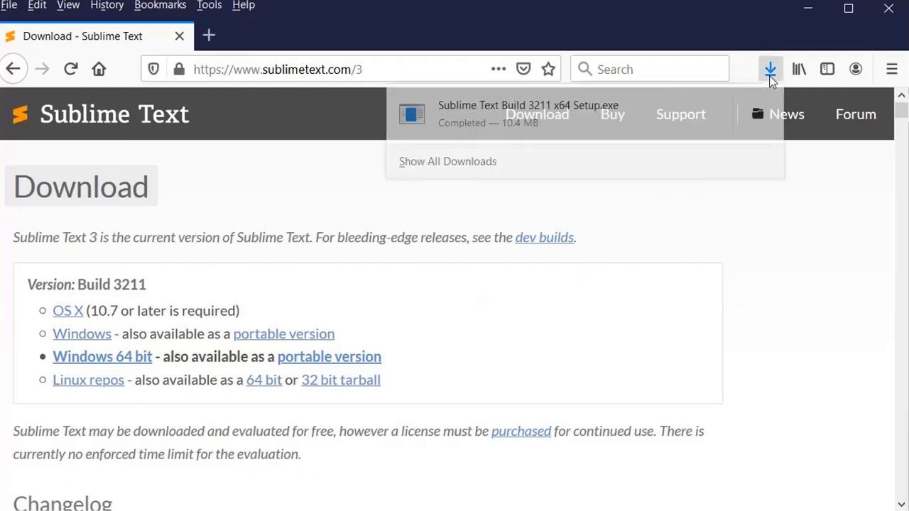
left_click(525, 124)
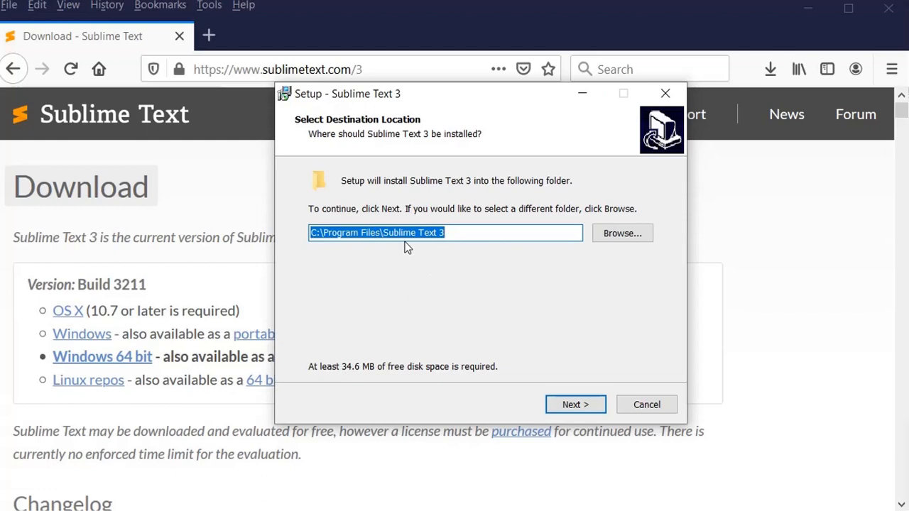
- Install Sublime Text 3 into the existing folder C:\Program Files\Sublime Text 3, without the explorer context menu entry, and exit the setup wizard
left_click(567, 407)
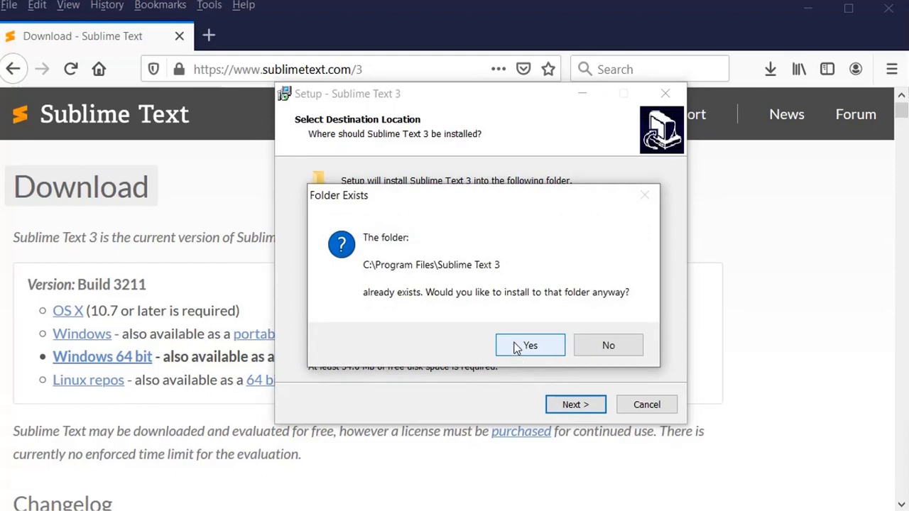
left_click(524, 346)
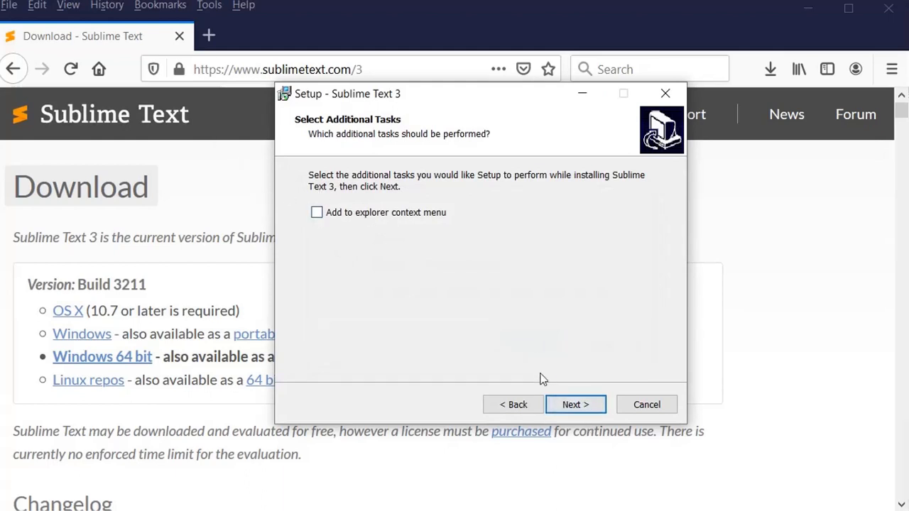
left_click(576, 405)
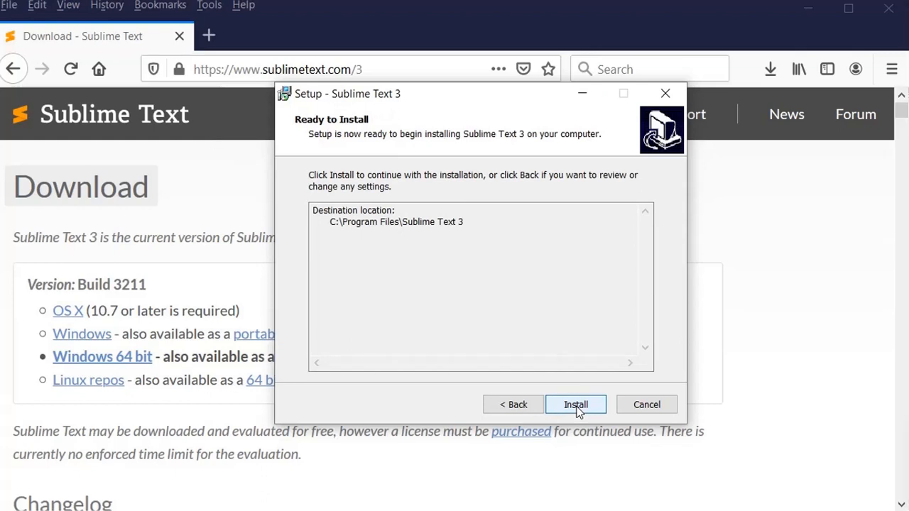
left_click(577, 411)
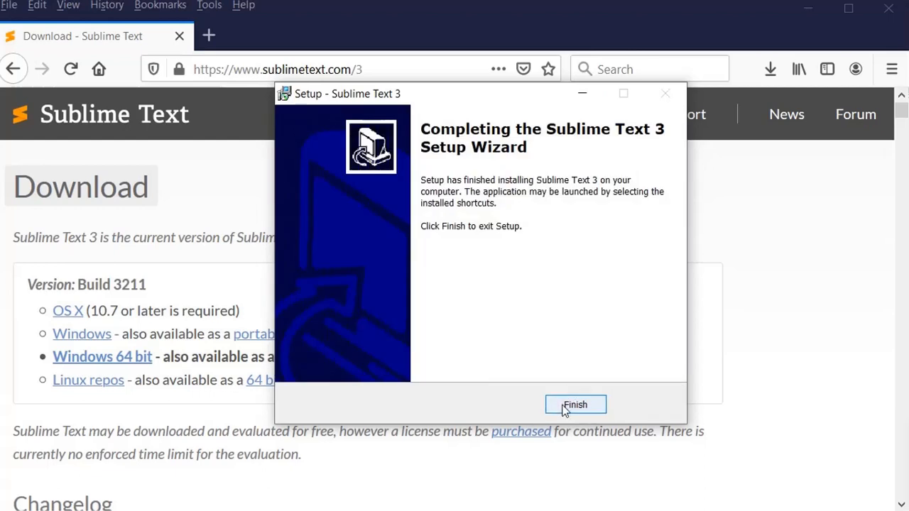
left_click(575, 405)
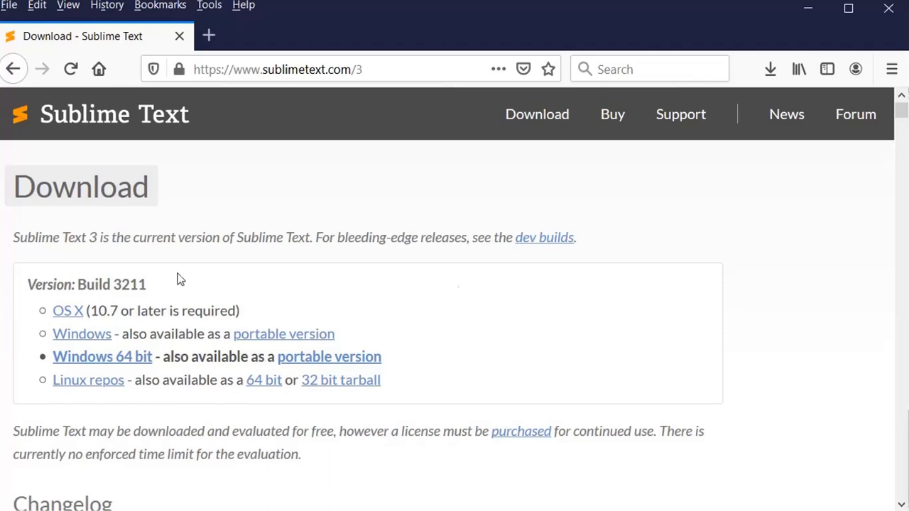
- Switch to Sublime Text 3 and set its color scheme to Breakers
left_click(17, 509)
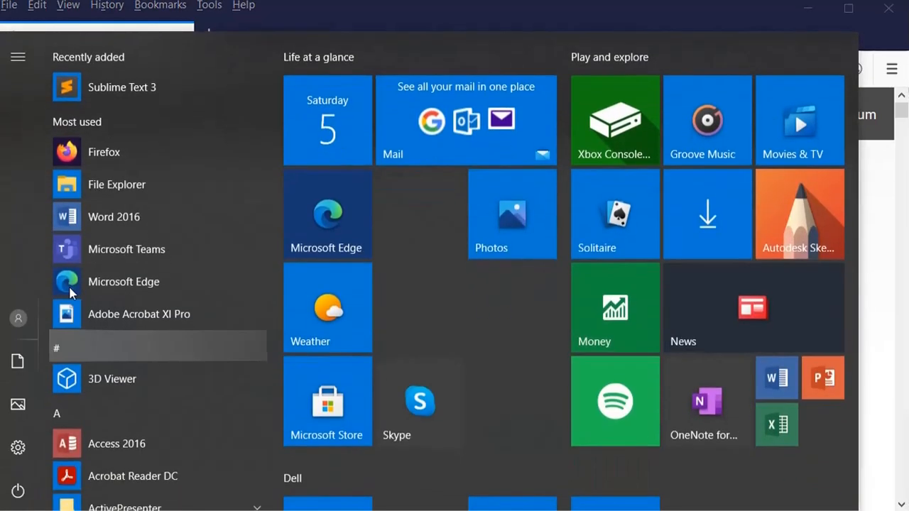
left_click(131, 90)
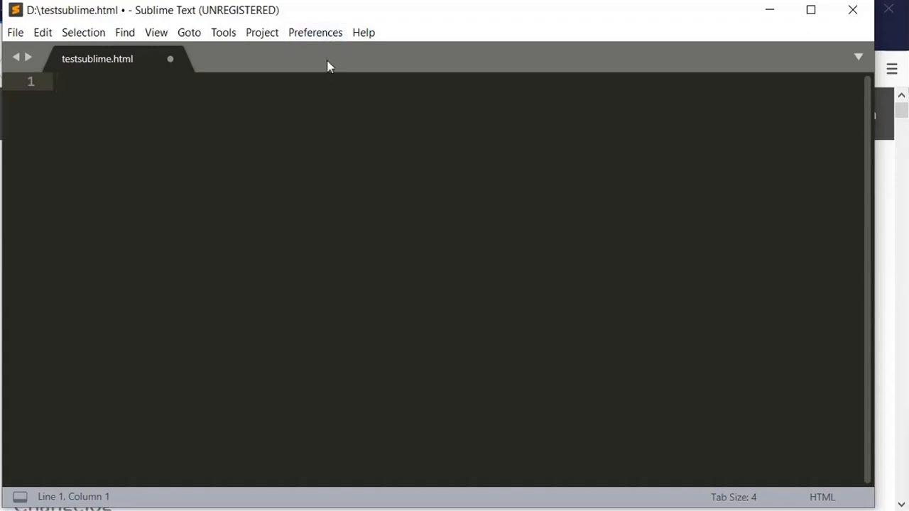
left_click(326, 42)
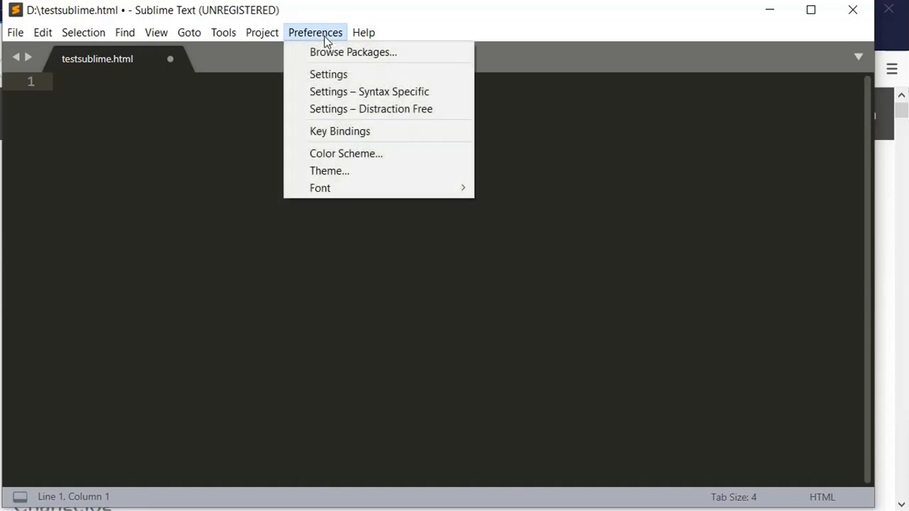
left_click(356, 158)
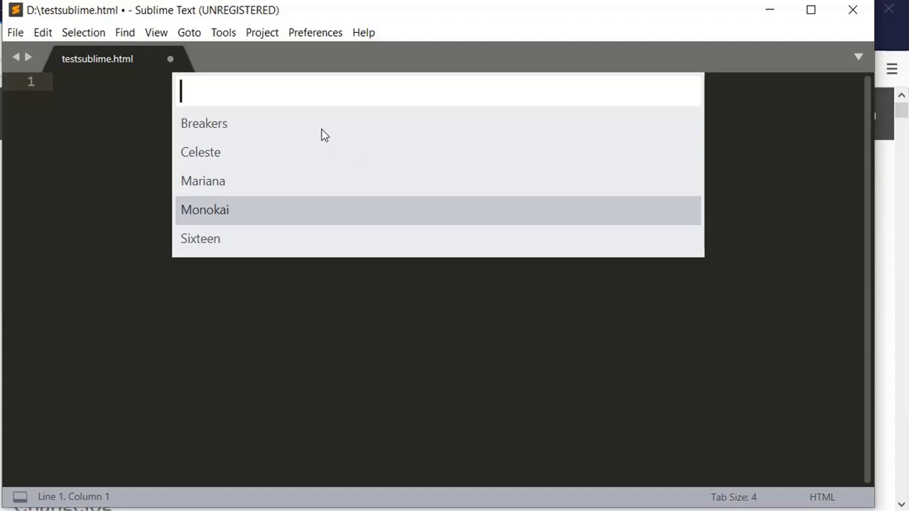
left_click(221, 126)
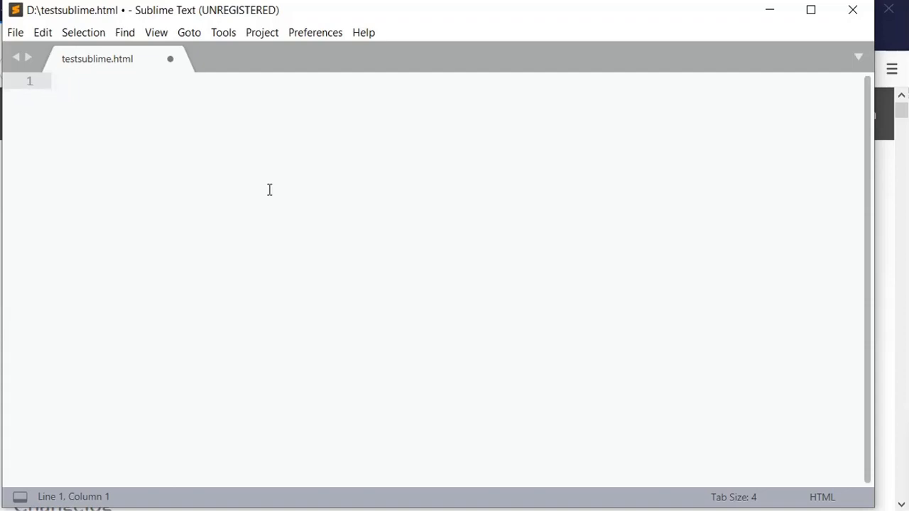
- Enlarge the editor's font by several levels, then shrink it back to a moderately enlarged size
key("ctrl+equal")
key("ctrl+equal")
key("ctrl+equal")
key("ctrl+equal")
key("ctrl+equal")
key("ctrl+equal")
key("ctrl+equal")
key("ctrl+equal")
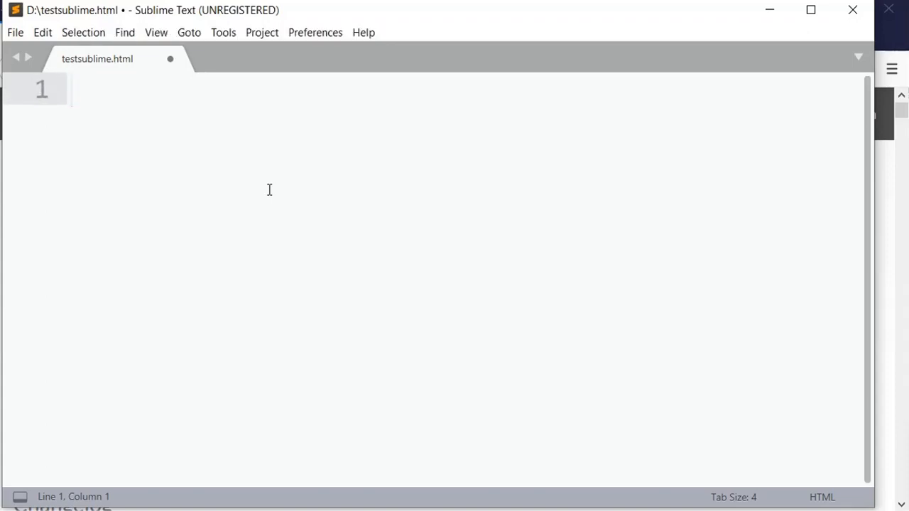
key("ctrl+minus")
key("ctrl+minus")
key("ctrl+minus")
key("ctrl+minus")
key("ctrl+minus")
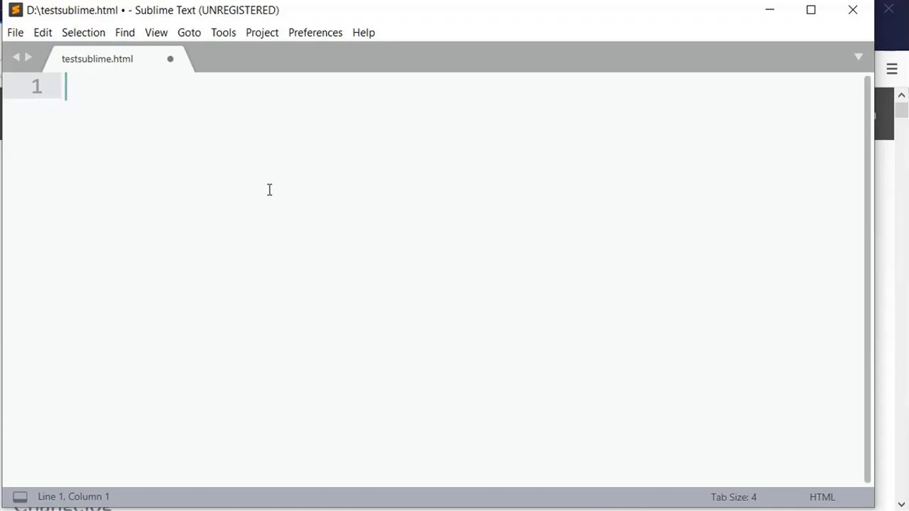
key("ctrl+minus")
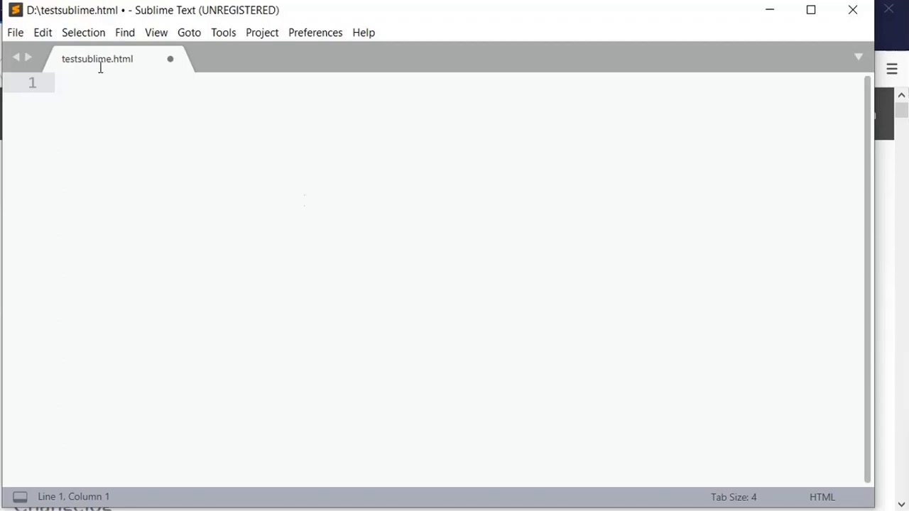
- Close the testsublime.html file and save its changes
left_click(171, 61)
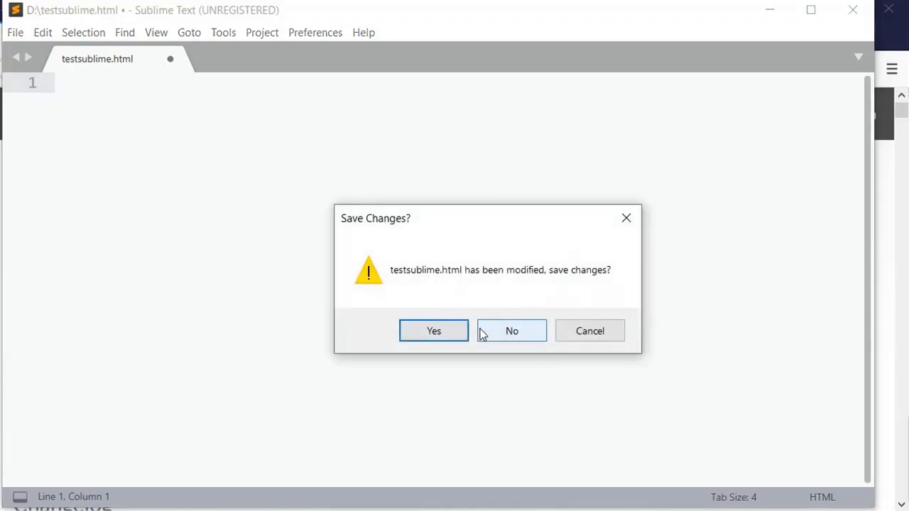
left_click(430, 333)
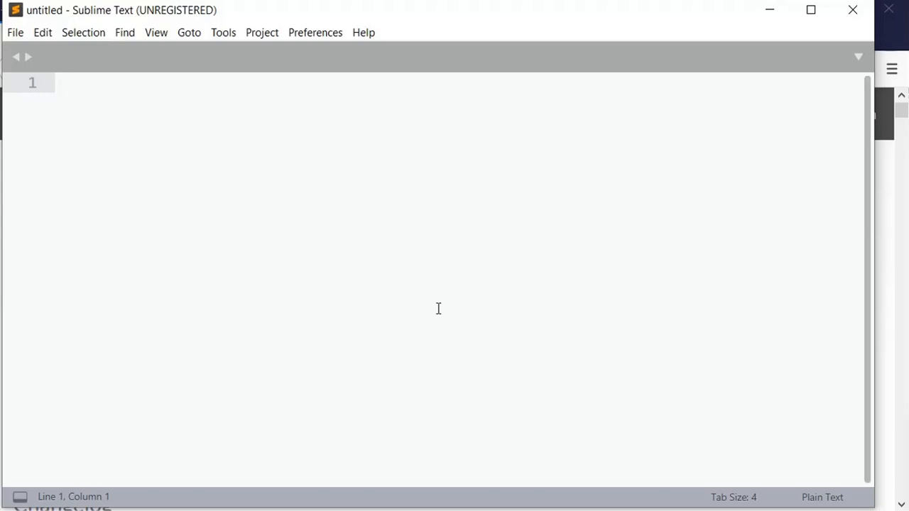
- Write an empty paragraph element, <p></p>, on line 1 of a new untitled plain text file
type("<")
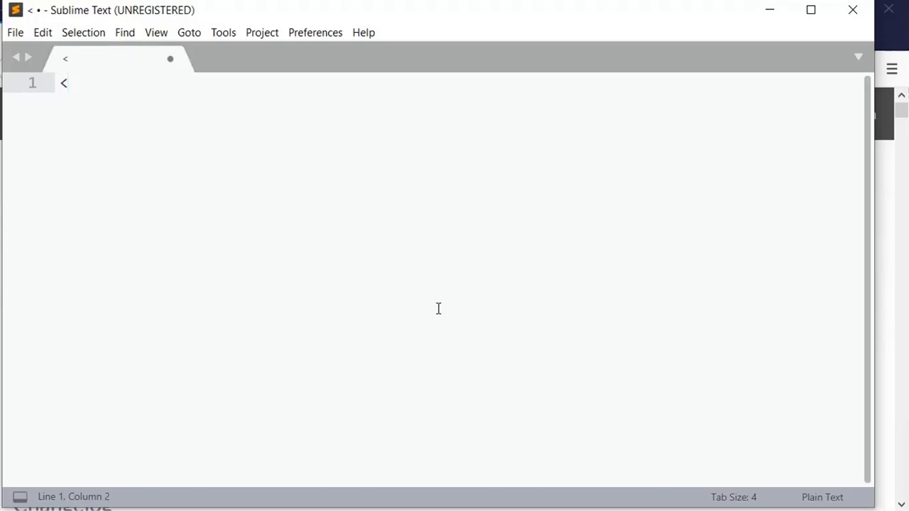
type("p<")
key("BackSpace")
key("BackSpace")
key("BackSpace")
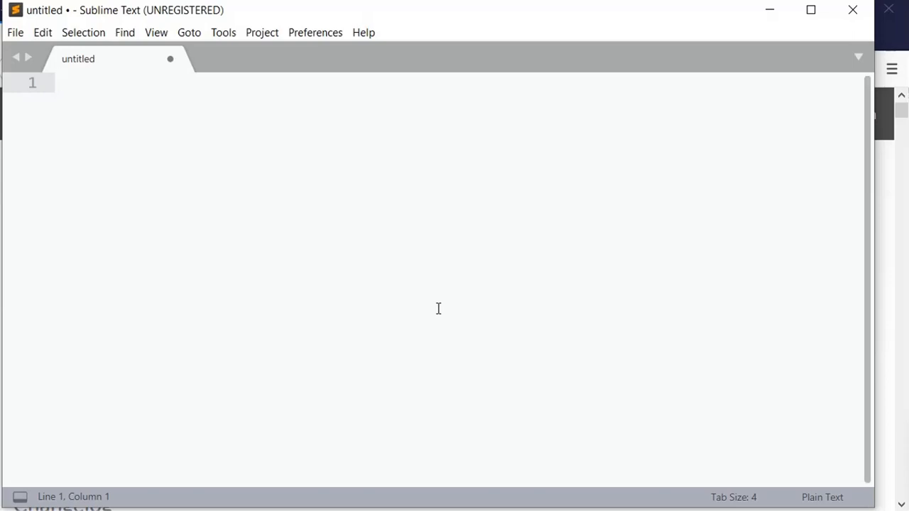
type("<p")
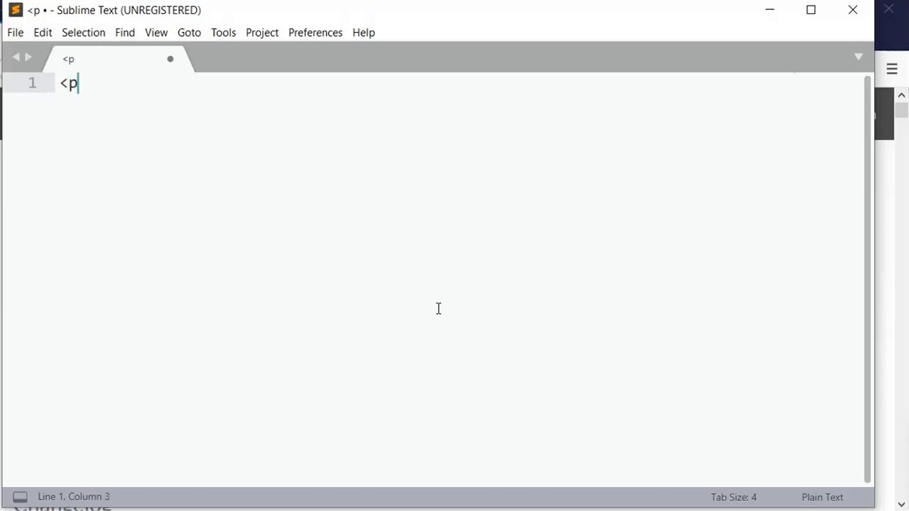
type("></")
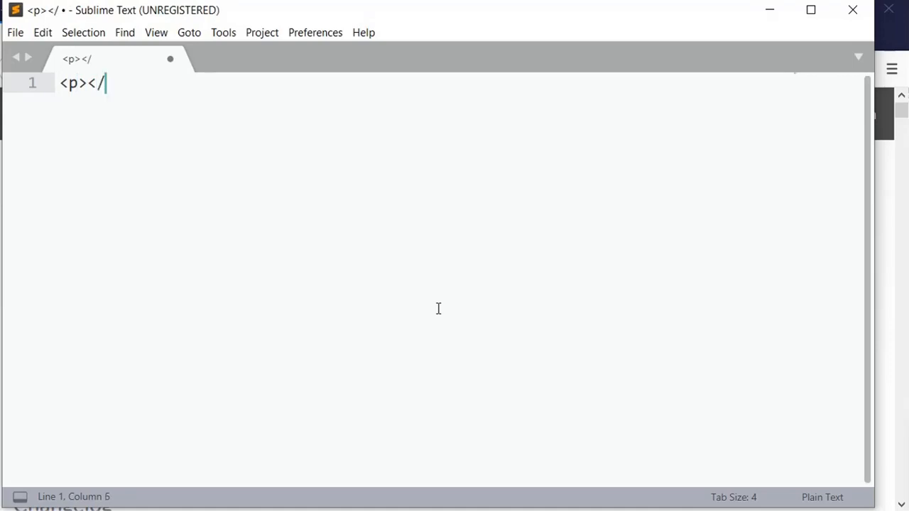
type("p>")
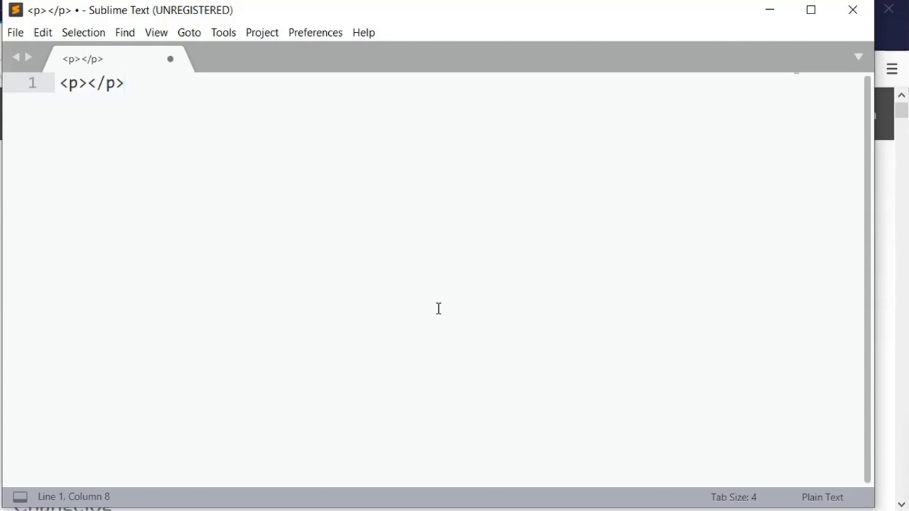
- Delete the whole <p></p> element so the untitled file is empty
key("BackSpace")
key("BackSpace")
key("BackSpace")
key("BackSpace")
key("BackSpace")
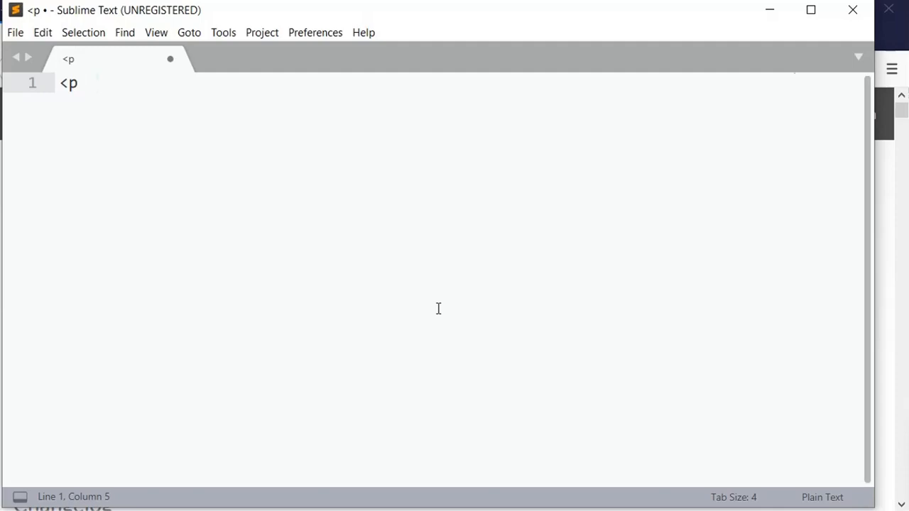
key("BackSpace")
key("BackSpace")
key("BackSpace")
key("BackSpace")
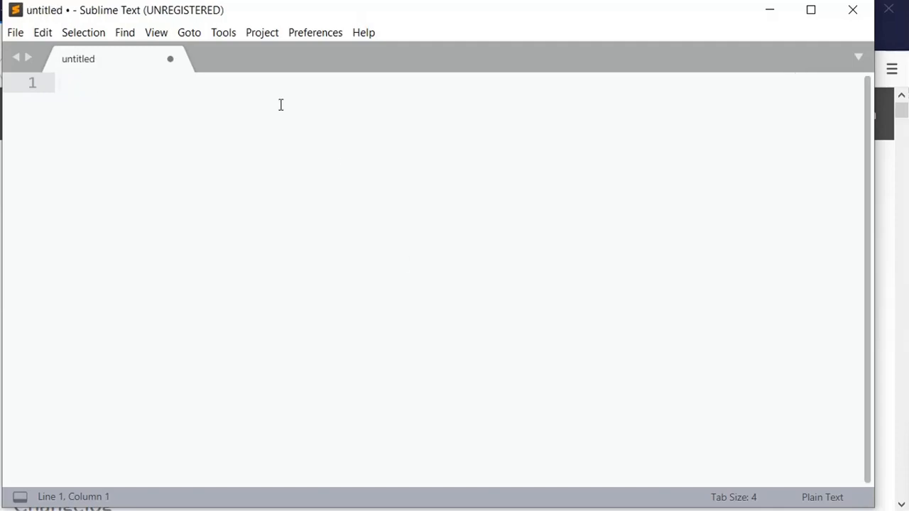
- Save the untitled file as testsublime.html on New Volume (D:), replacing the existing file
left_click(21, 37)
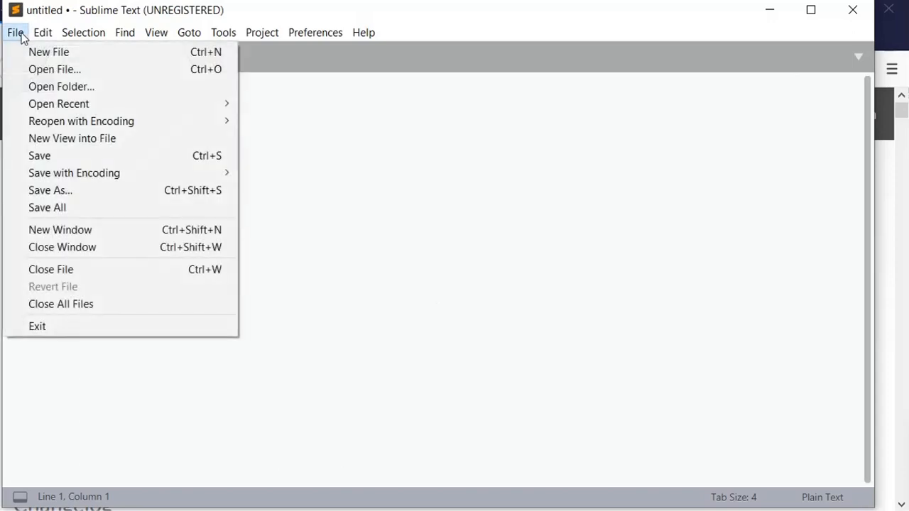
left_click(74, 191)
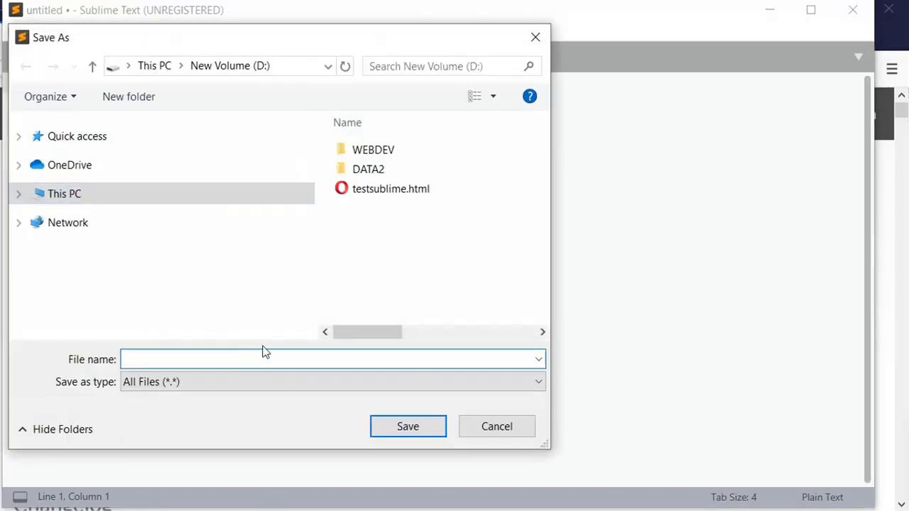
double_click(405, 197)
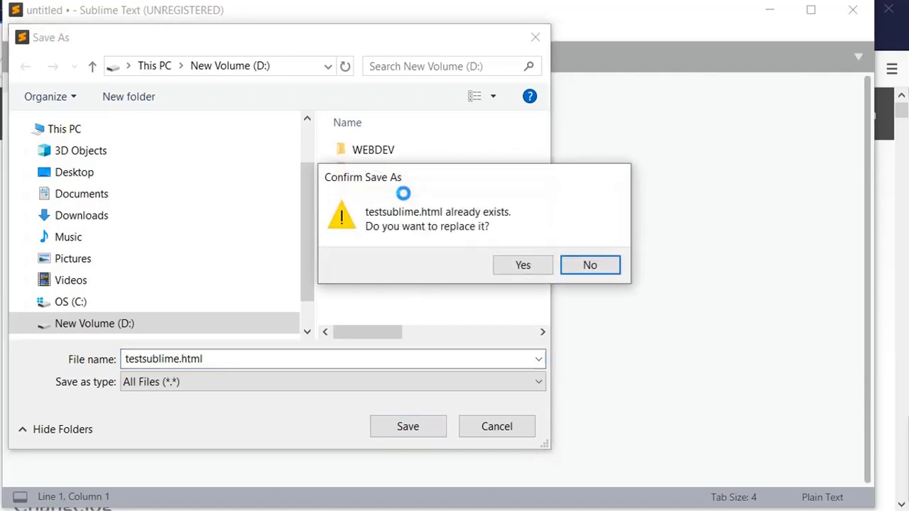
left_click(522, 271)
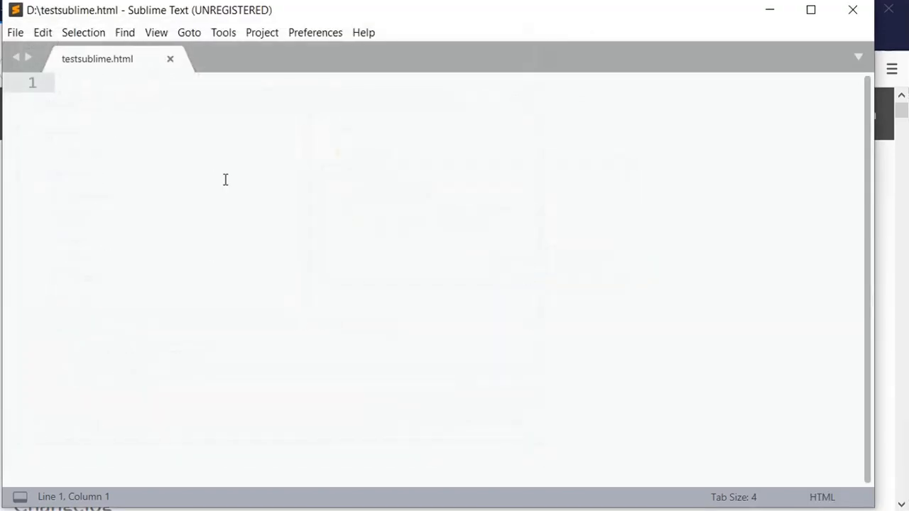
- Write an empty paragraph element, <p></p>, on line 1 of testsublime.html using tag completion
type("<")
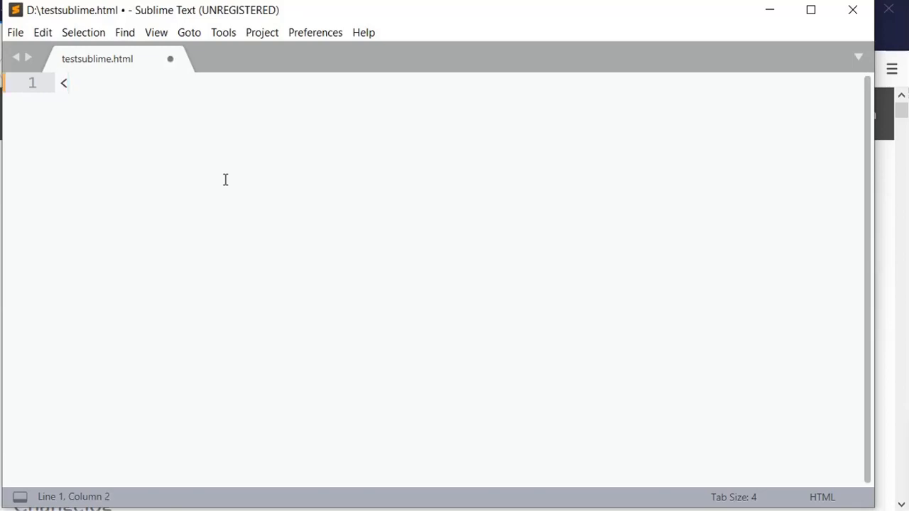
type("p")
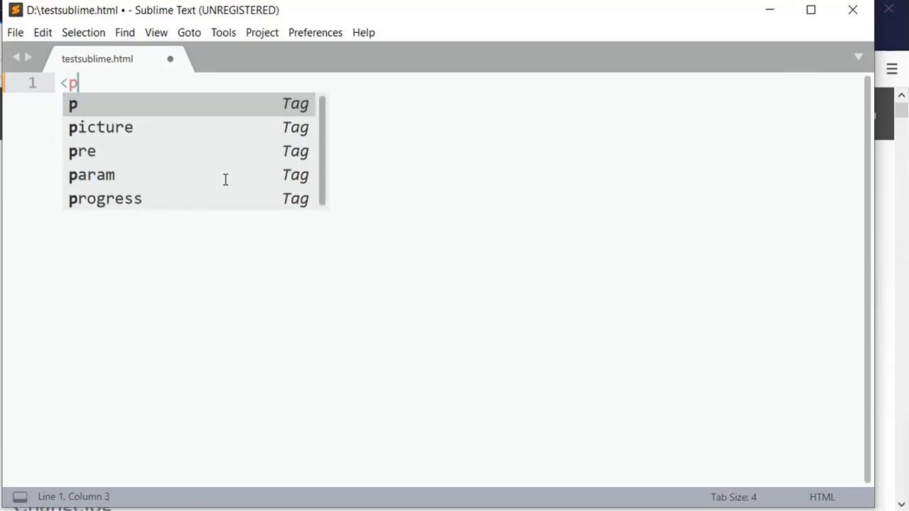
key("Return")
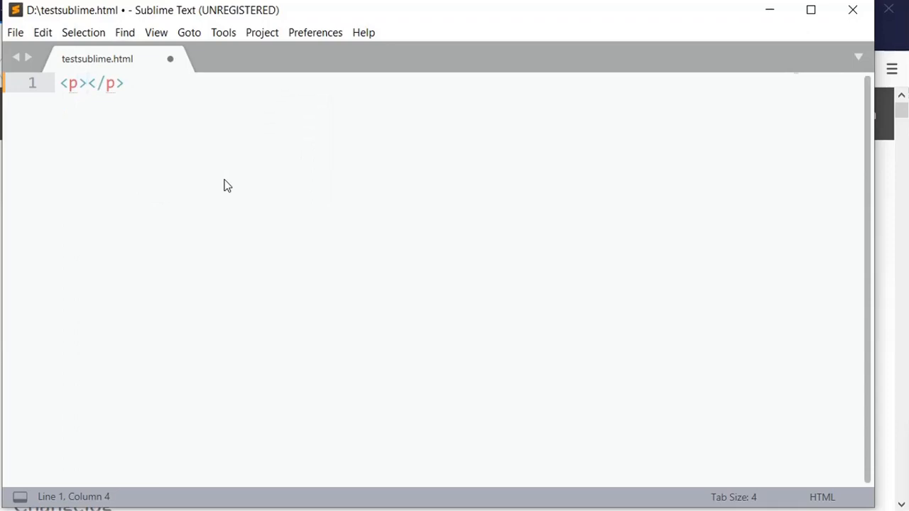
key("Right")
key("Right")
key("Right")
key("Right")
- Add an empty <header></header> element on line 2 using the header tag completion
key("Return")
type("<he")
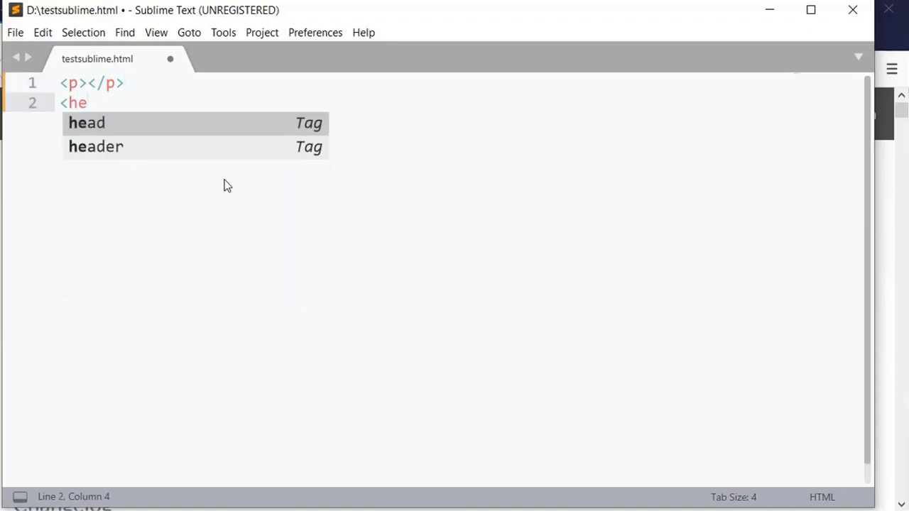
key("Down")
key("Return")
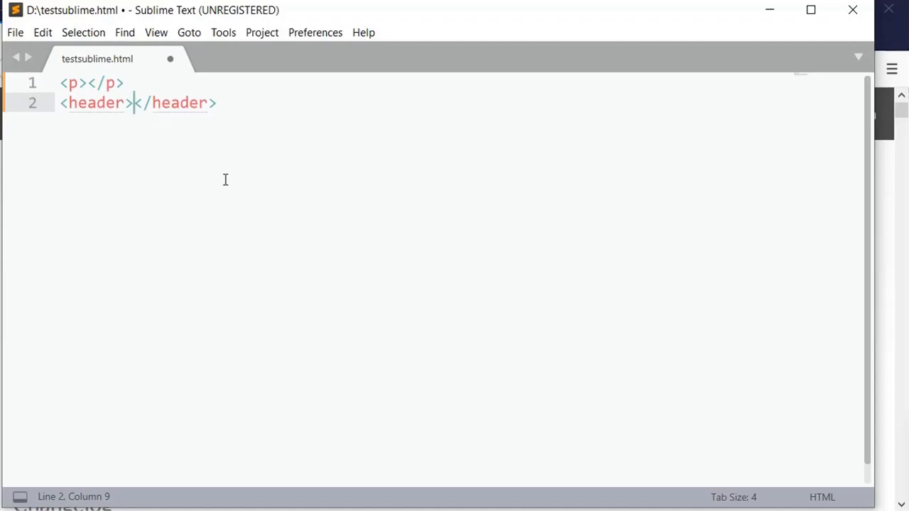
- Add an empty <h1></h1> element on line 3 using tag completion
left_click(250, 105)
key("Return")
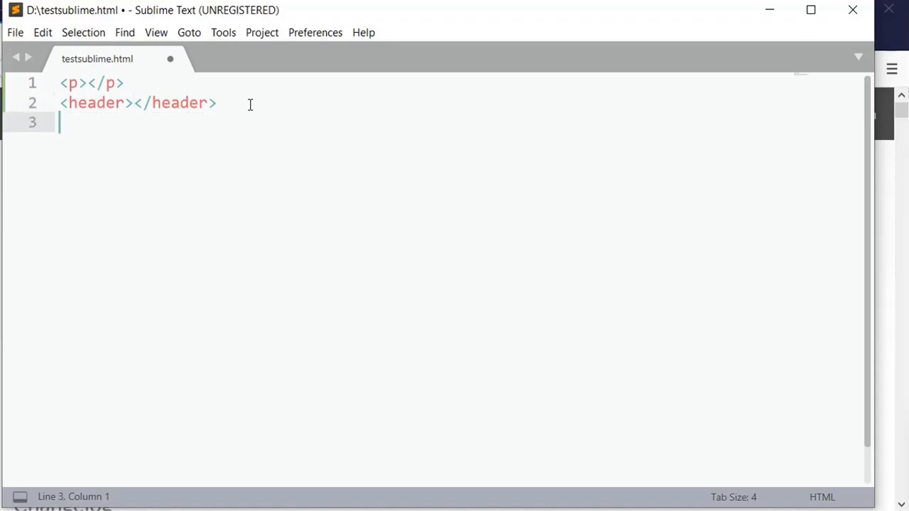
type("<h1")
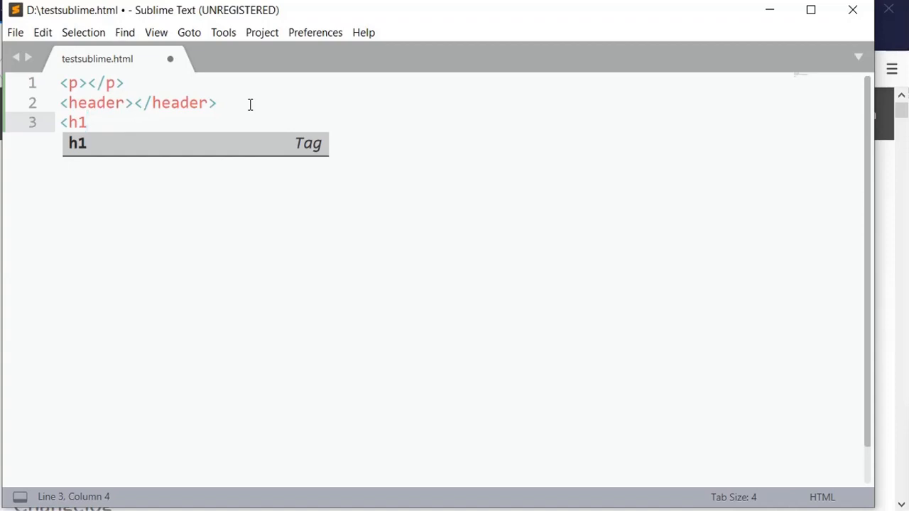
key("Return")
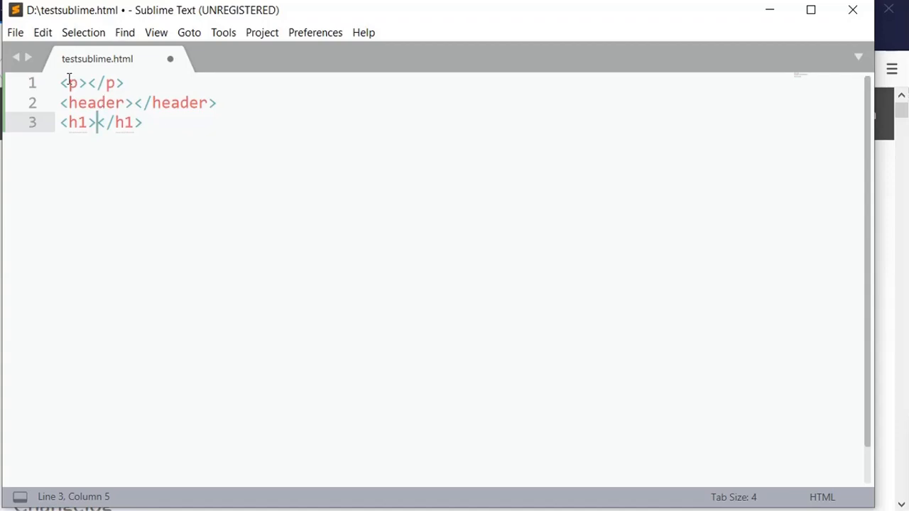
- Delete the p, header and h1 elements so the file is empty
left_click_drag(62, 82, 218, 122)
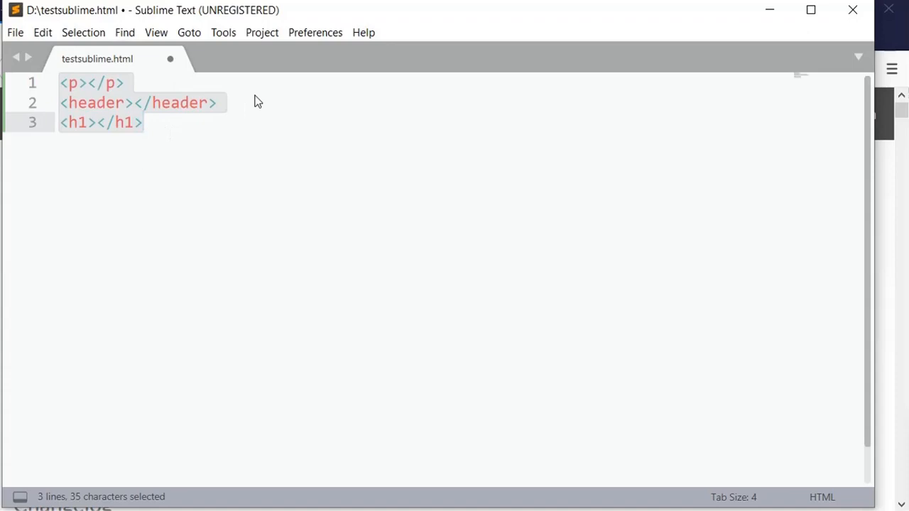
key("BackSpace")
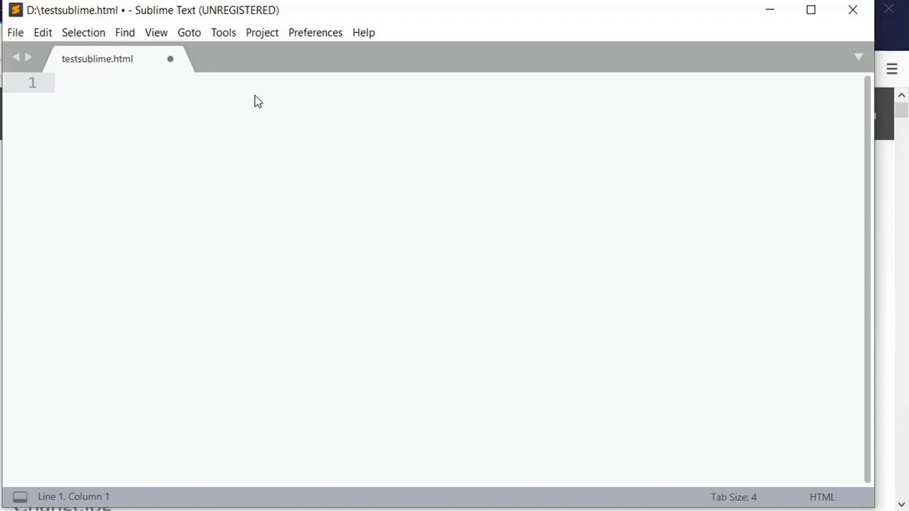
- Try to expand <!DOCTY into an HTML document skeleton, and clear the line
type("<!DOCTY")
key("Tab")
key("Tab")
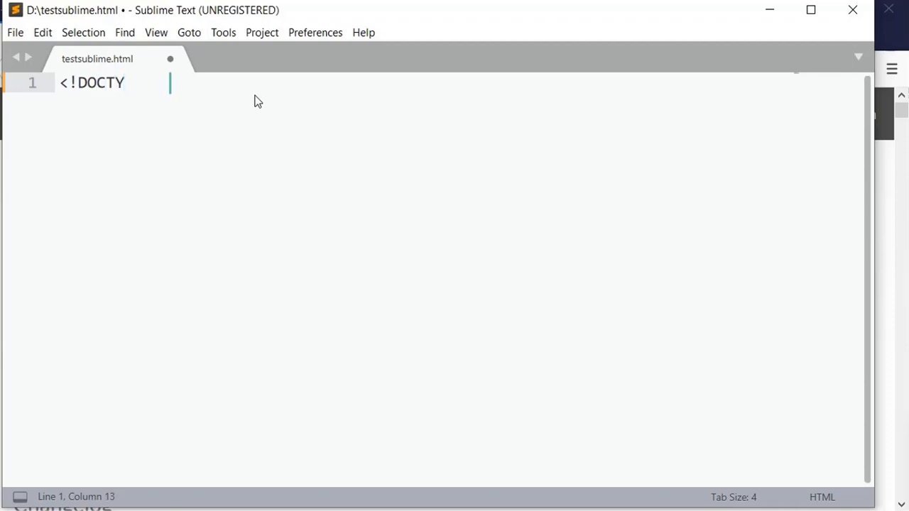
key("BackSpace")
key("BackSpace")
key("BackSpace")
key("BackSpace")
key("BackSpace")
key("BackSpace")
key("BackSpace")
key("Tab")
key("BackSpace")
key("BackSpace")
key("BackSpace")
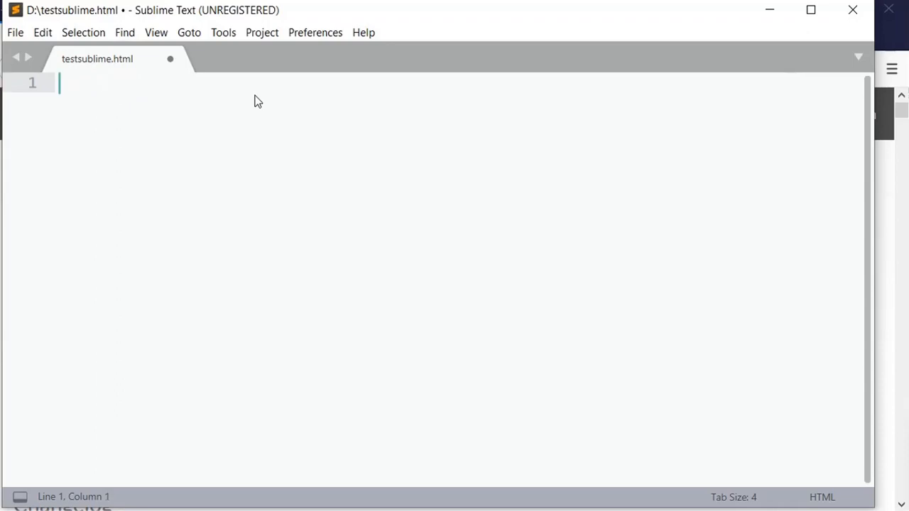
- Try twice to expand the ! abbreviation into an HTML skeleton, clearing the line each time
type("!")
key("Tab")
key("BackSpace")
key("BackSpace")
type("!")
key("Tab")
key("BackSpace")
key("BackSpace")
left_click(302, 34)
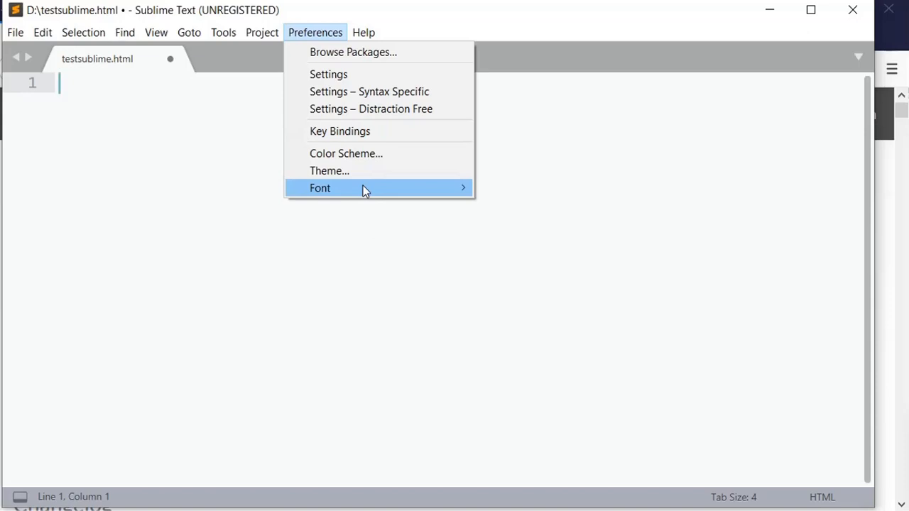
left_click(208, 194)
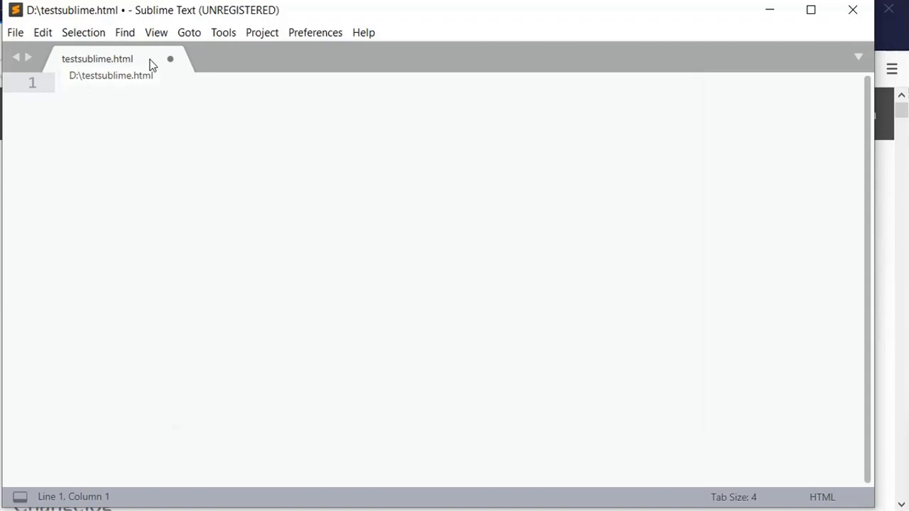
- Find the Install Package Control command by searching for install, run it and dismiss the completion notice
key("ctrl+shift+p")
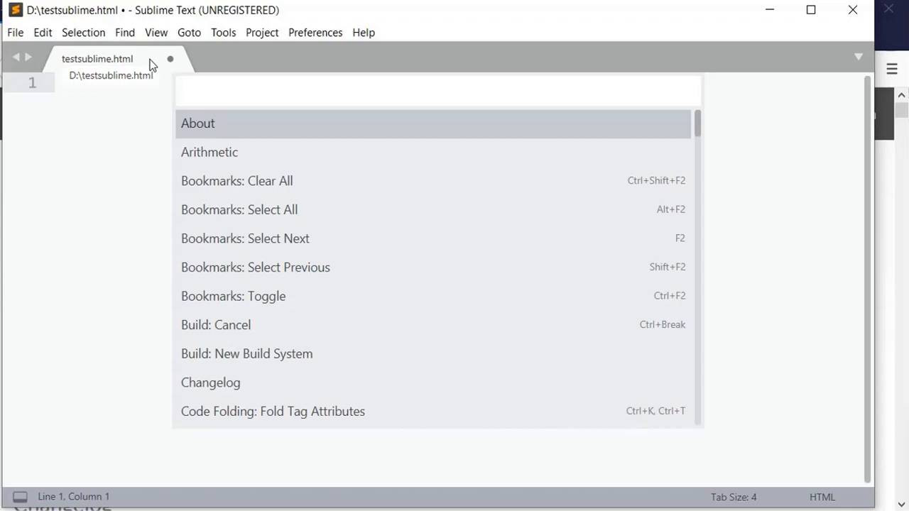
type("INS")
key("BackSpace")
key("BackSpace")
key("BackSpace")
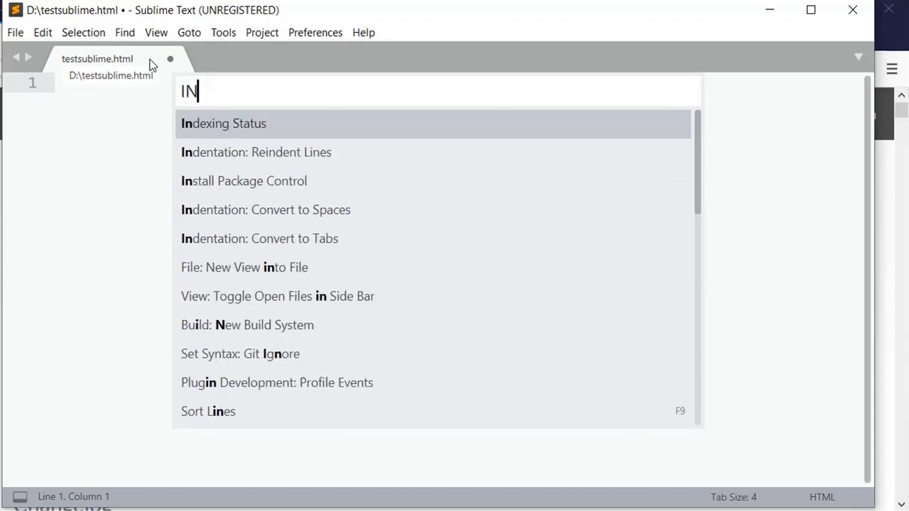
type("install")
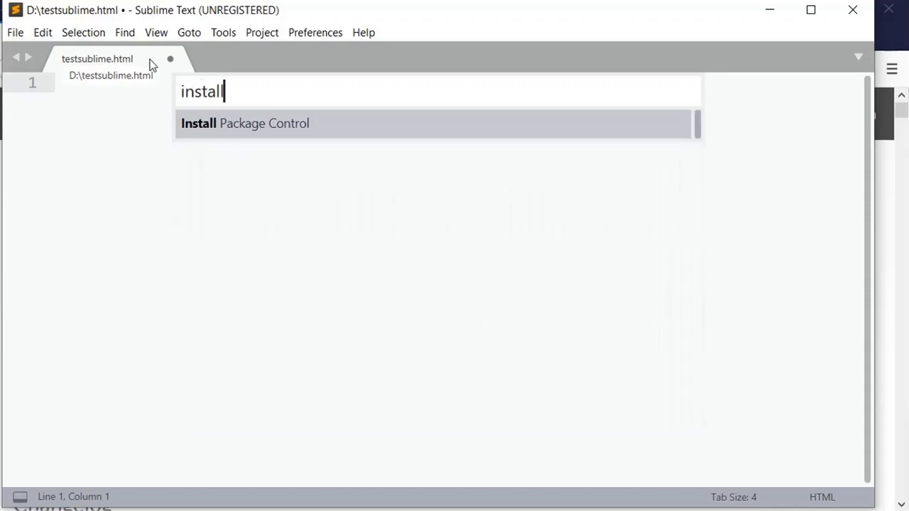
left_click(319, 135)
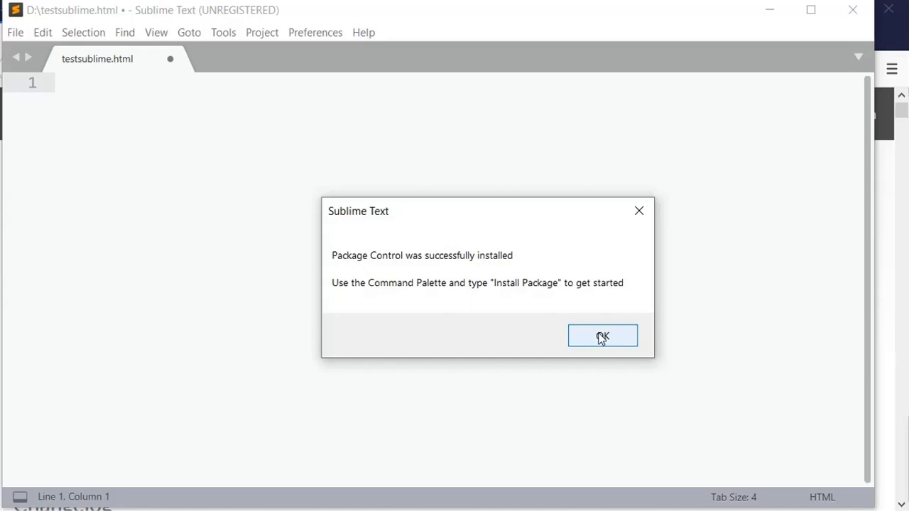
left_click(602, 338)
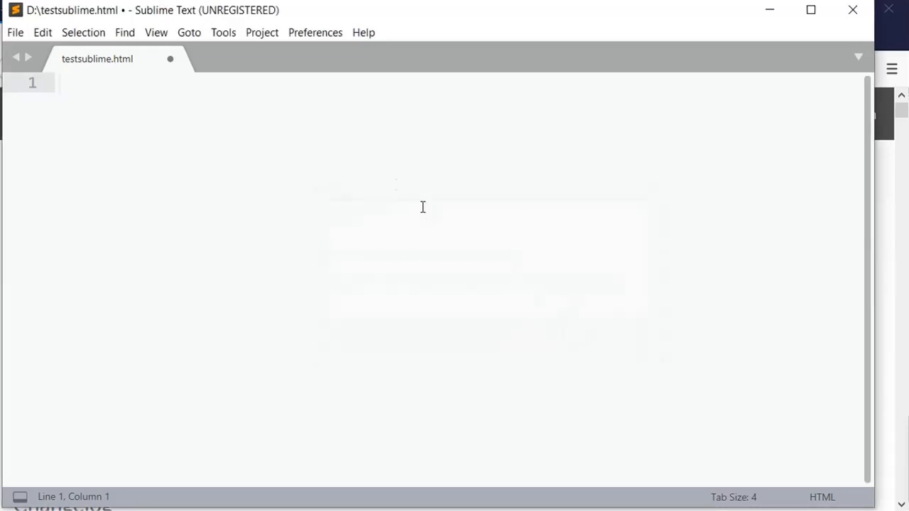
left_click(315, 33)
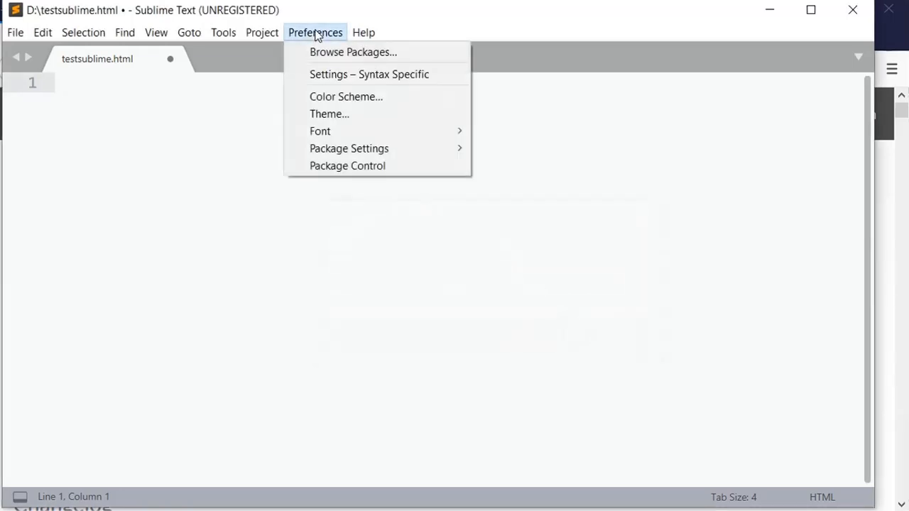
left_click(353, 170)
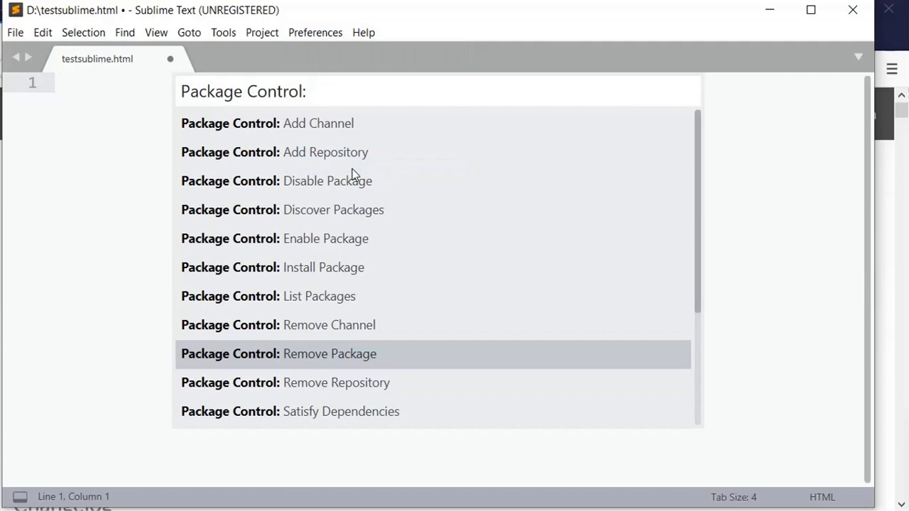
key("Escape")
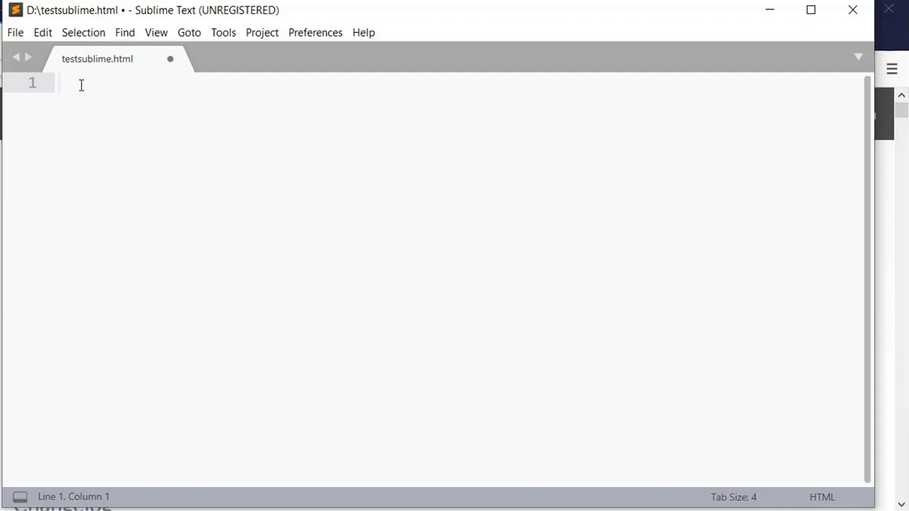
key("ctrl+shift+p")
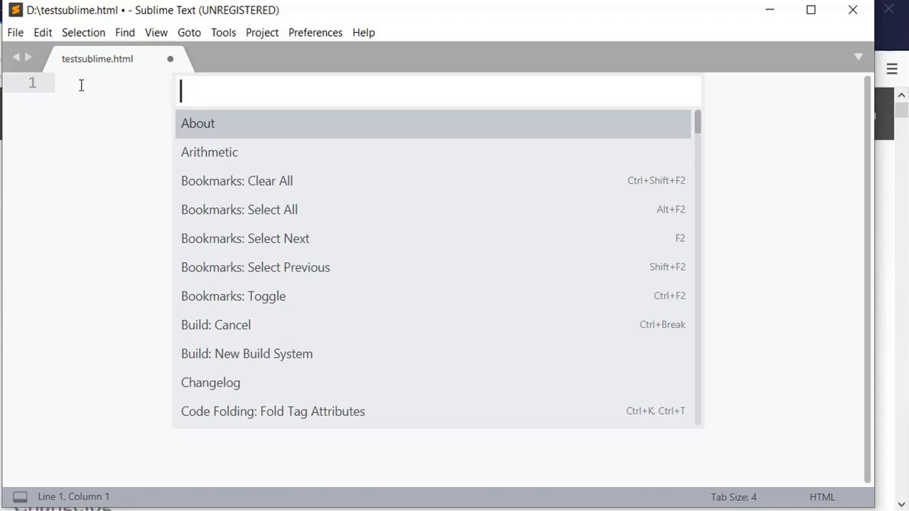
type("P")
key("BackSpace")
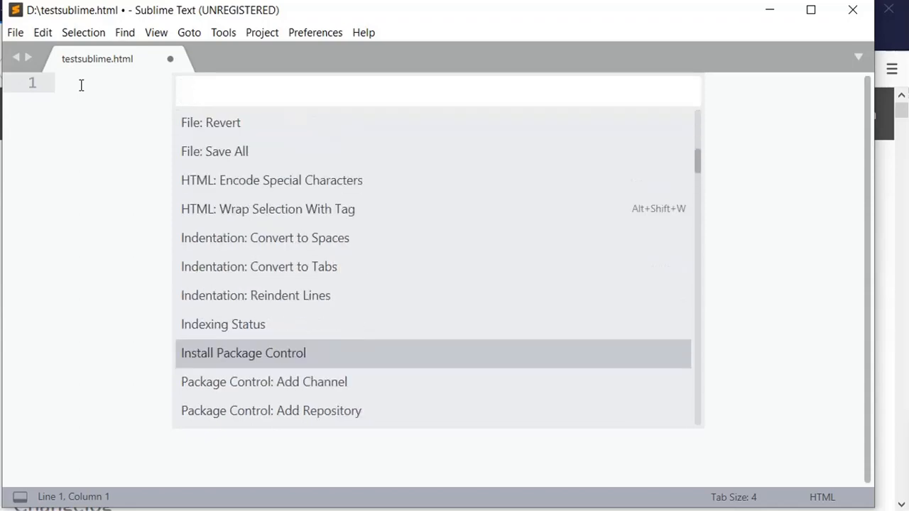
key("Escape")
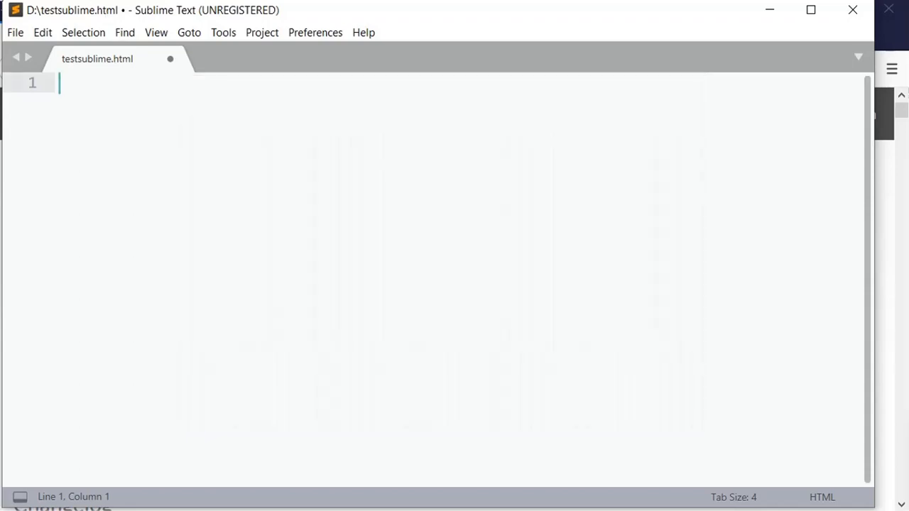
- Run Package Control's Install Package command, search for emmet and install the Emmet package
left_click(320, 35)
left_click(328, 170)
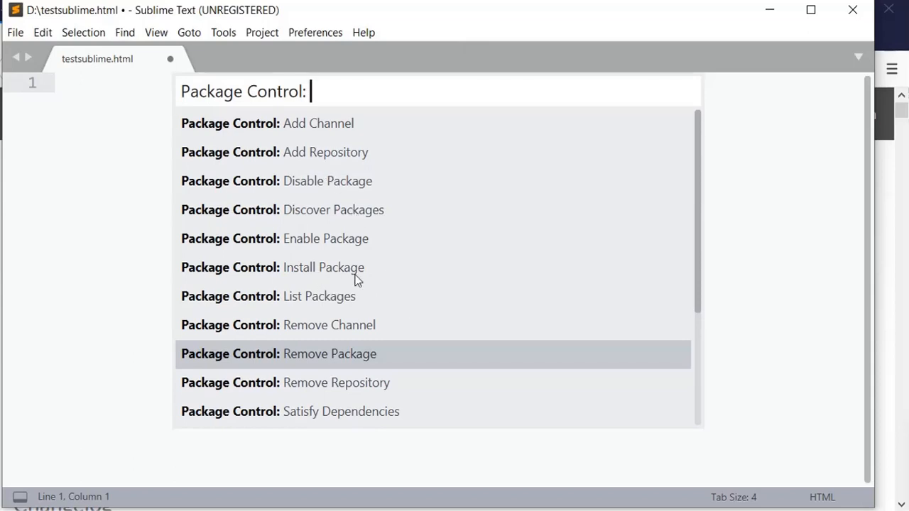
key("Up")
key("Up")
key("Up")
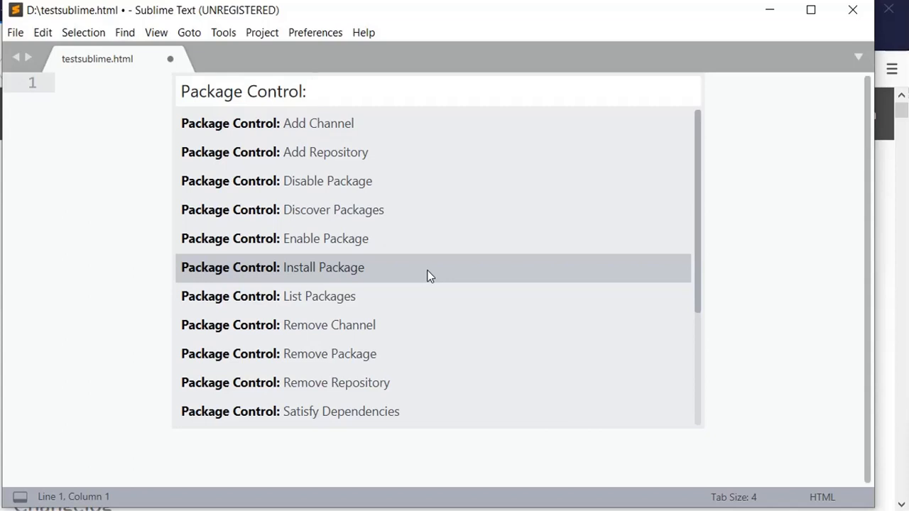
left_click(428, 270)
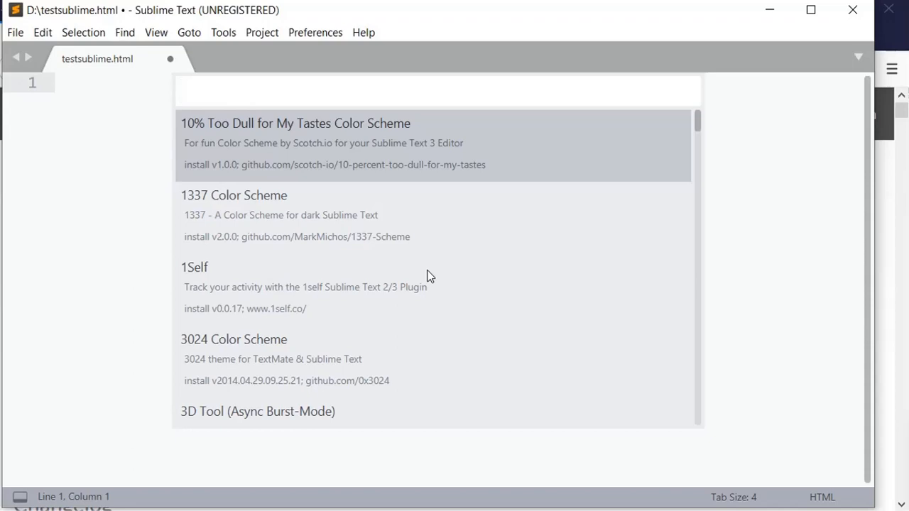
type("emmet")
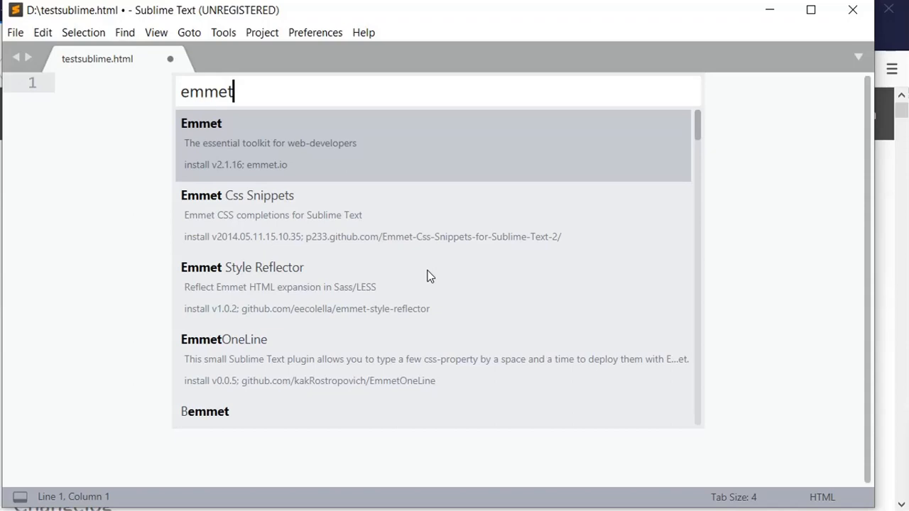
key("Return")
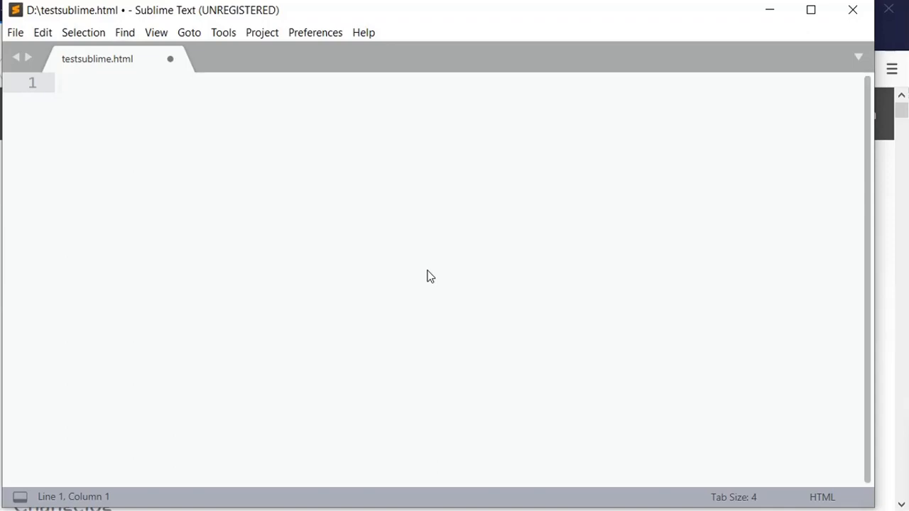
- Repeat the Install Package command for the Emmet package, the essential toolkit for web-developers
key("ctrl+shift+p")
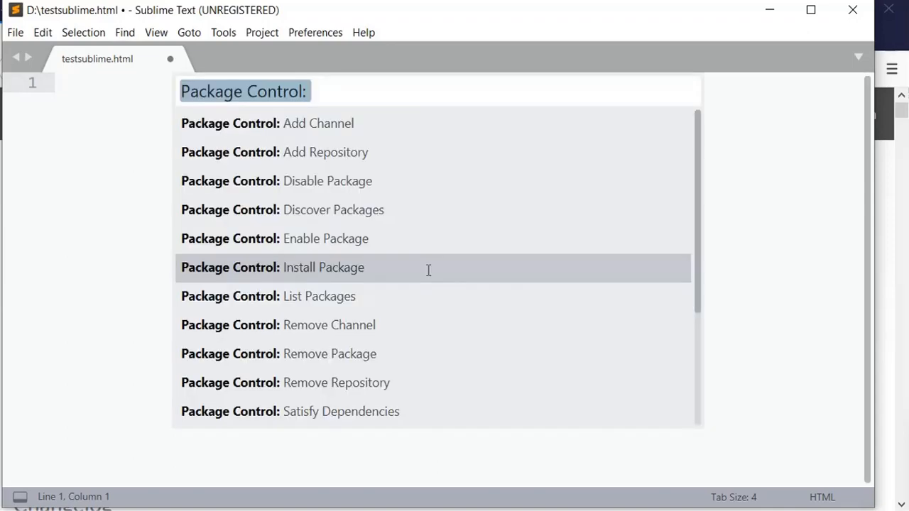
left_click(396, 270)
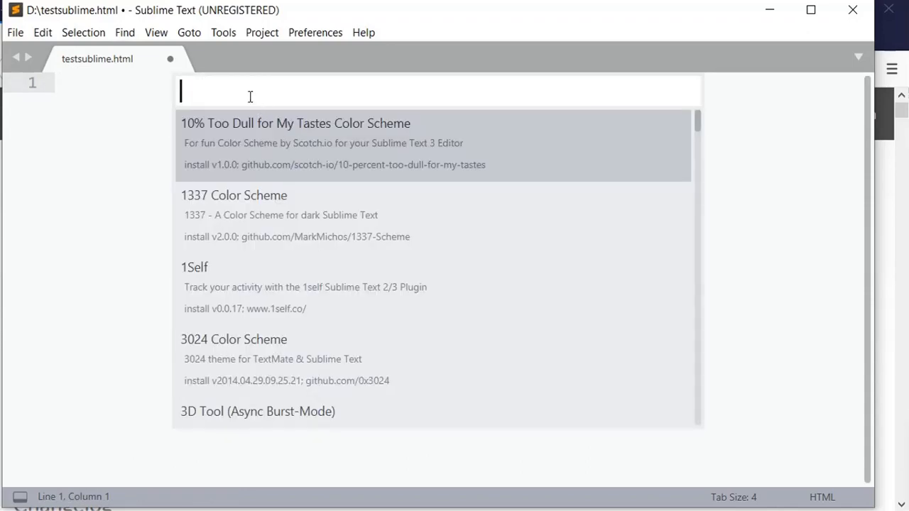
type("emmet")
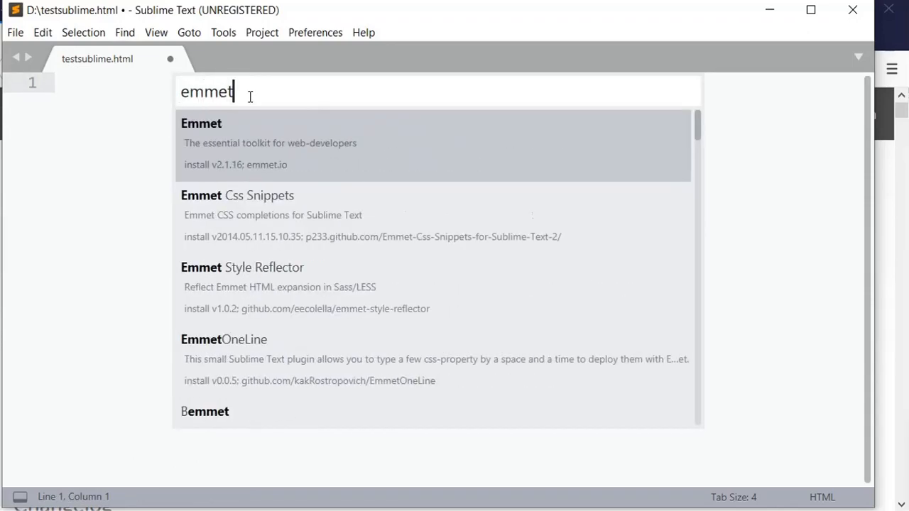
left_click(247, 146)
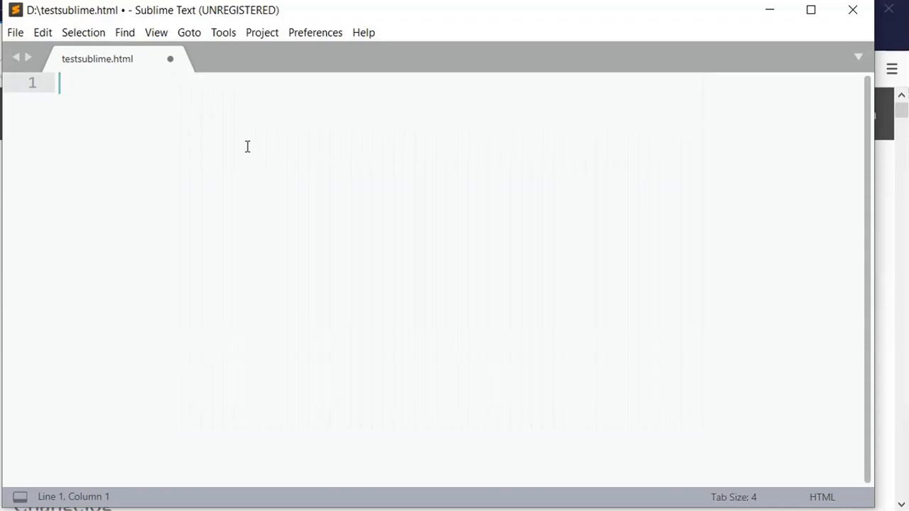
- Try to expand the ! abbreviation on line 1 with Emmet, and clear the line
type("!")
key("Tab")
key("BackSpace")
key("BackSpace")
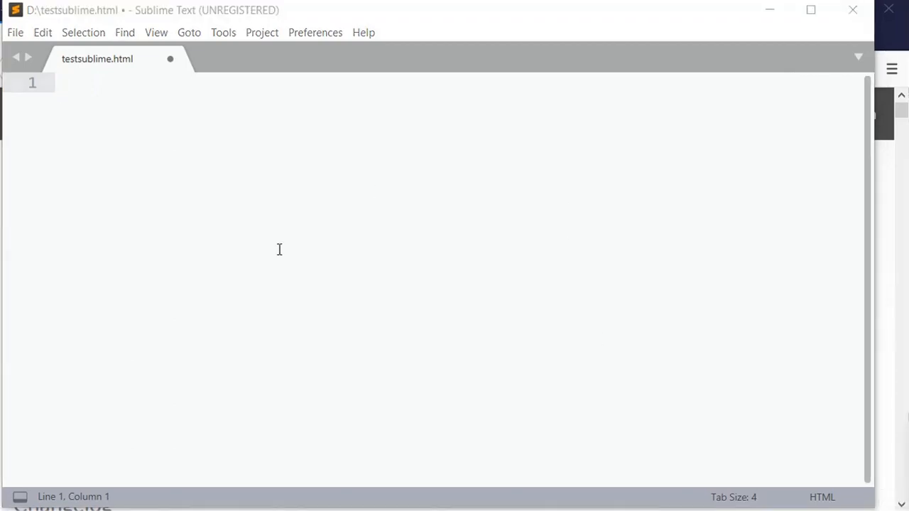
- Run Package Control's Install Package command, search for emmet and install Emmet, the essential toolkit for web-developers
left_click(298, 36)
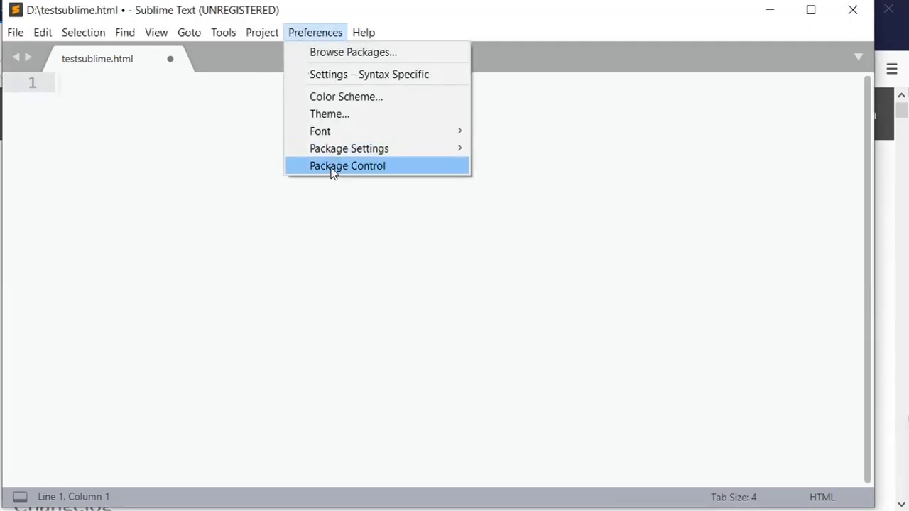
left_click(331, 167)
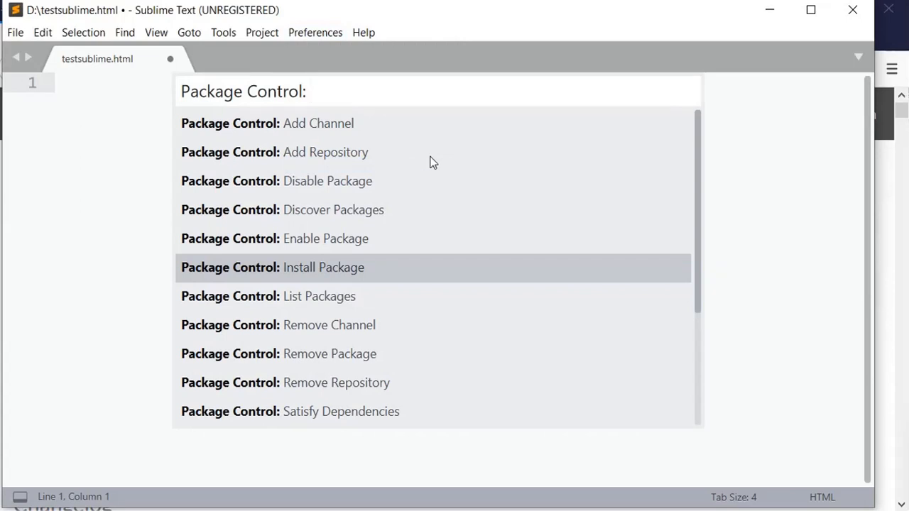
left_click(419, 277)
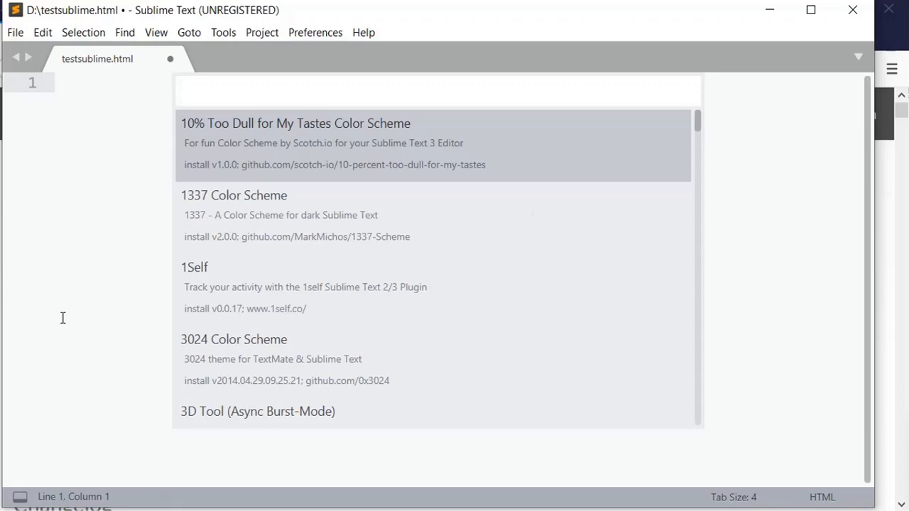
type("emmet")
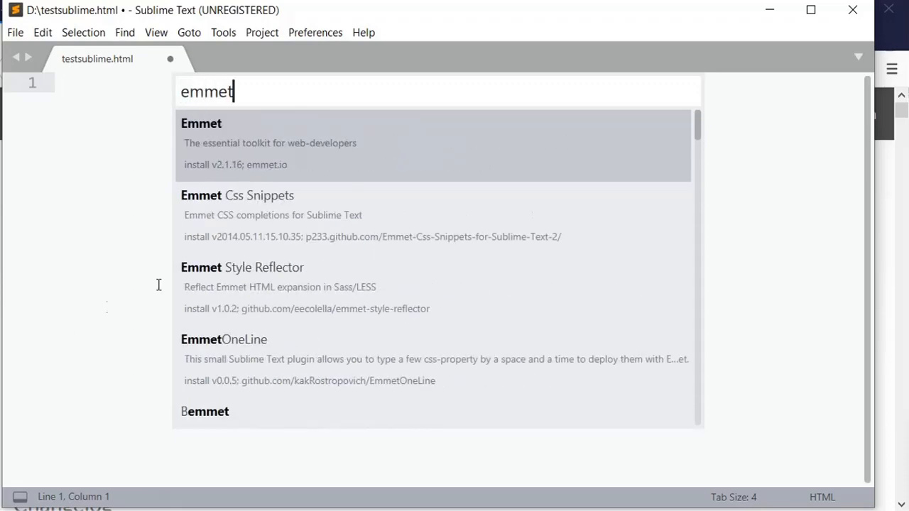
left_click(234, 145)
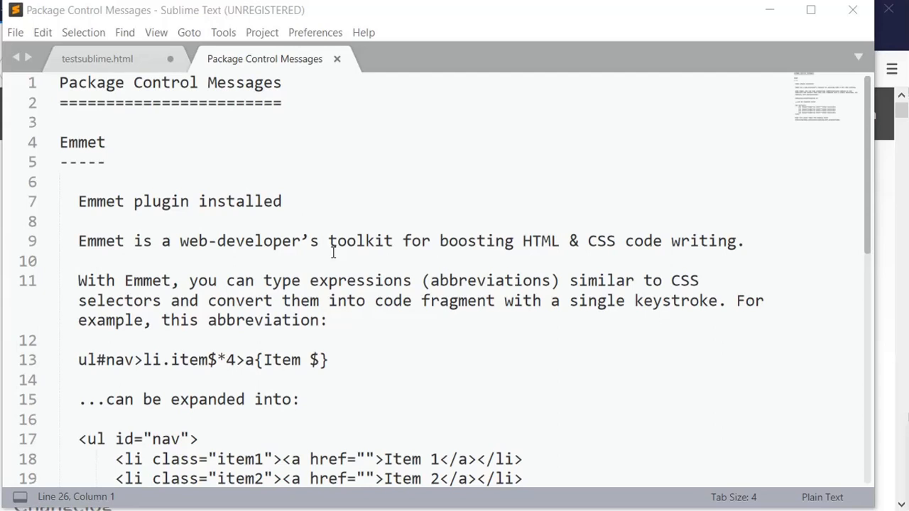
- Return to testsublime.html, expand the ! abbreviation on line 1 into the HTML skeleton and select the DOCTYPE line
left_click(106, 63)
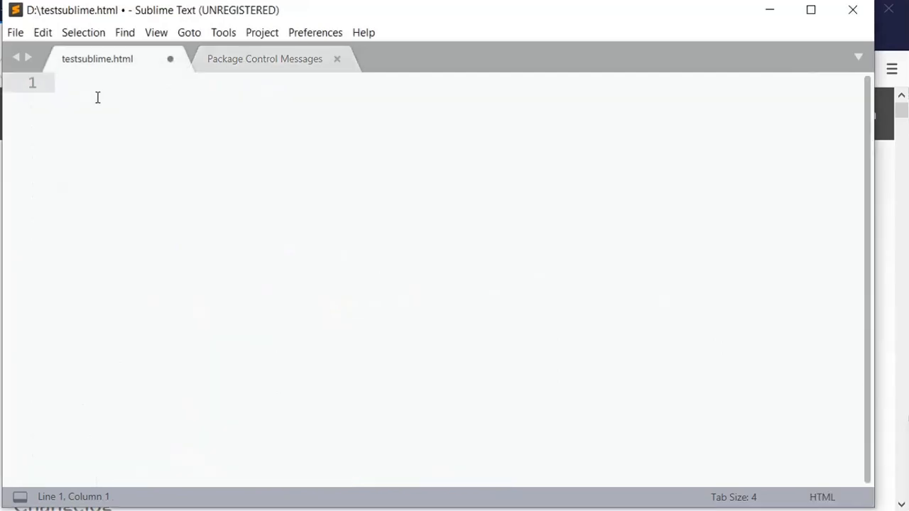
type("!")
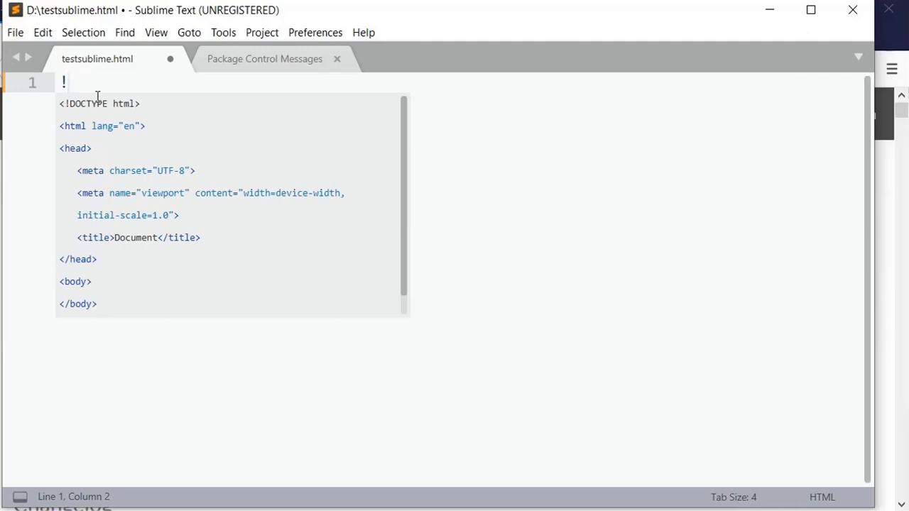
key("Tab")
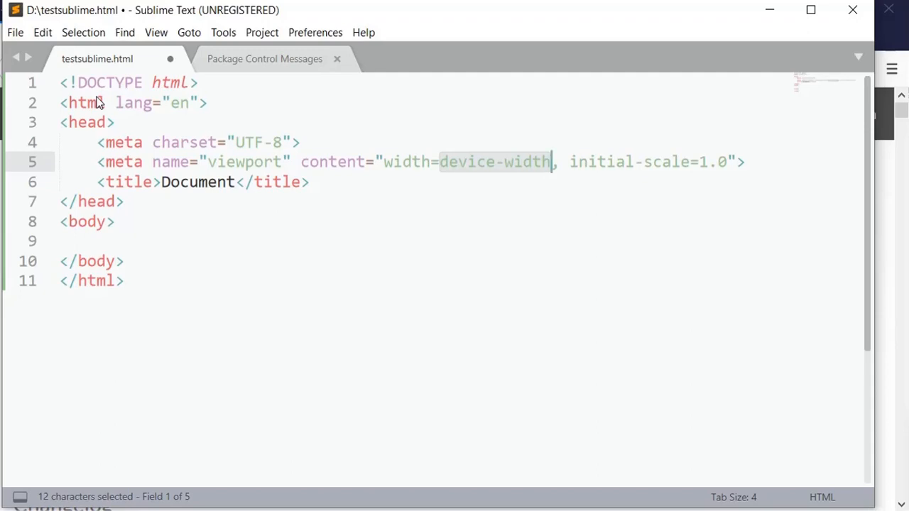
left_click_drag(222, 91, 60, 82)
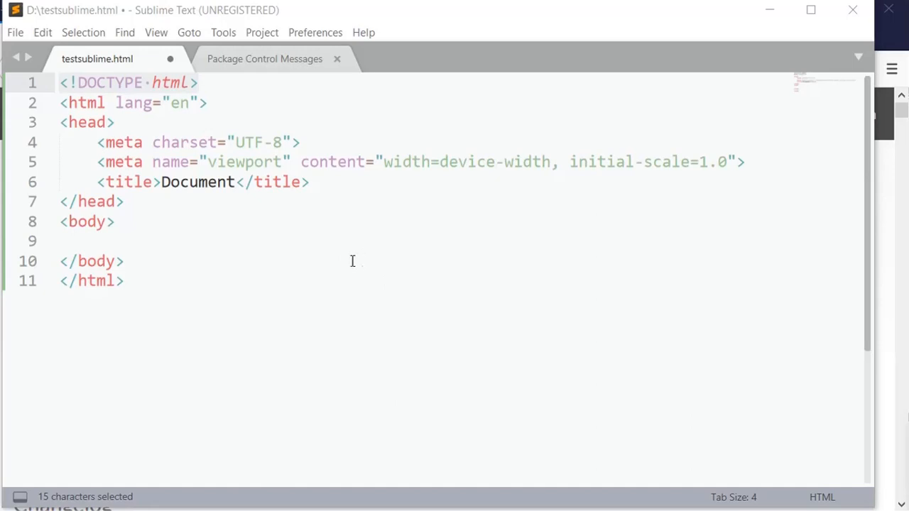
- Write a {color: } declaration on the empty line inside the body, try the hex value #ed; and erase that value
left_click(172, 240)
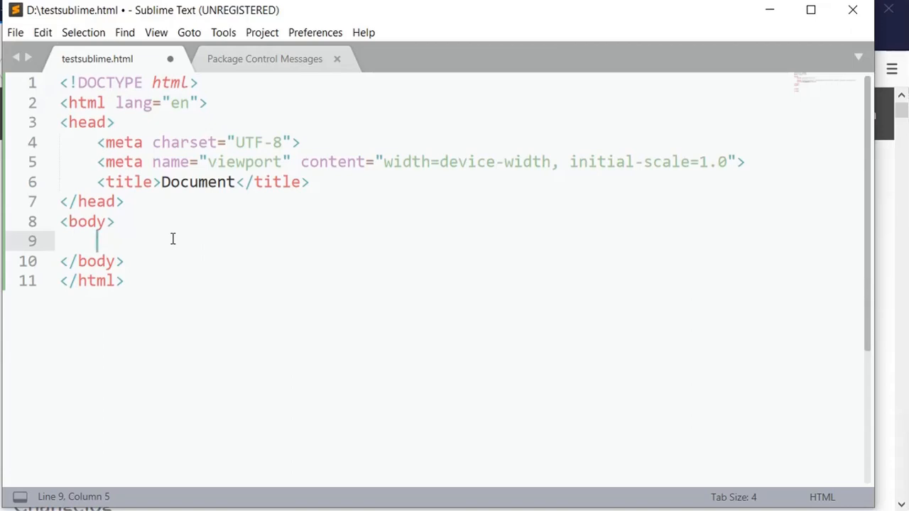
type("{color:")
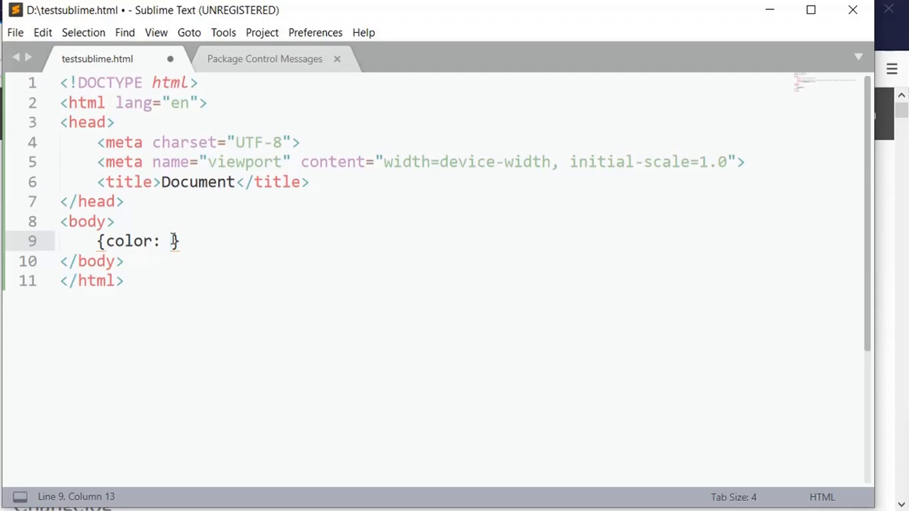
type("c")
key("BackSpace")
type("#ef")
key("BackSpace")
type("d;")
key("BackSpace")
key("BackSpace")
key("BackSpace")
key("BackSpace")
- Try blue; as the color value in the body, remove it and delete the entire content of the file
type("bluel")
key("BackSpace")
type(";")
key("BackSpace")
key("BackSpace")
key("BackSpace")
key("BackSpace")
key("BackSpace")
left_click_drag(64, 83, 137, 286)
key("BackSpace")
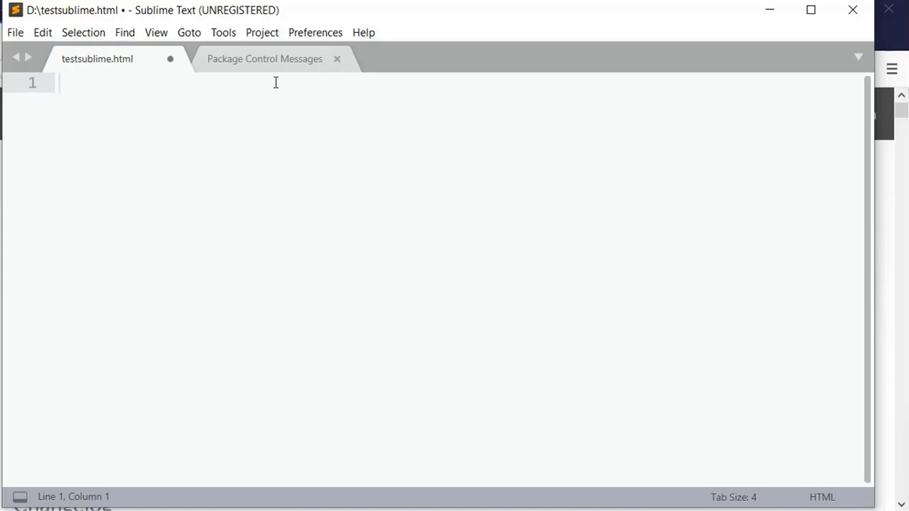
- Run Package Control's Install Package command, search for color pick and install ColorPicker, the multi-platform color picker plugin
left_click(311, 39)
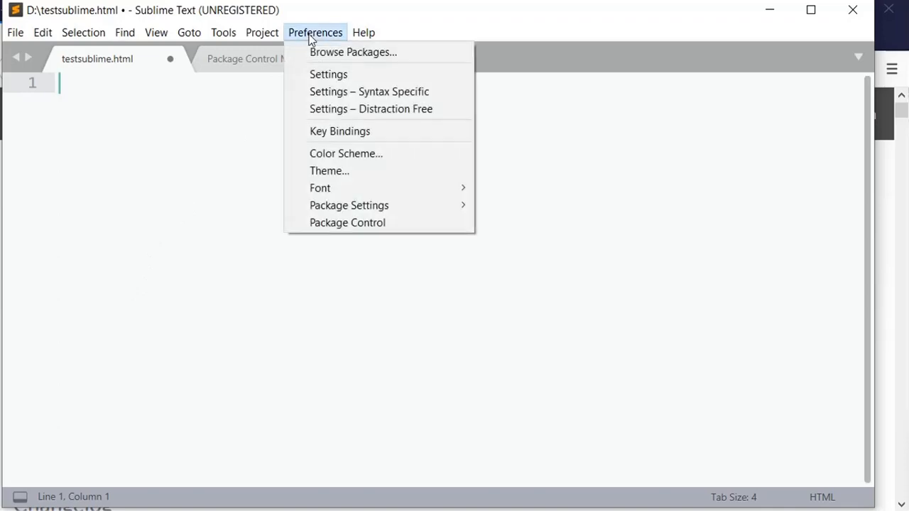
left_click(336, 224)
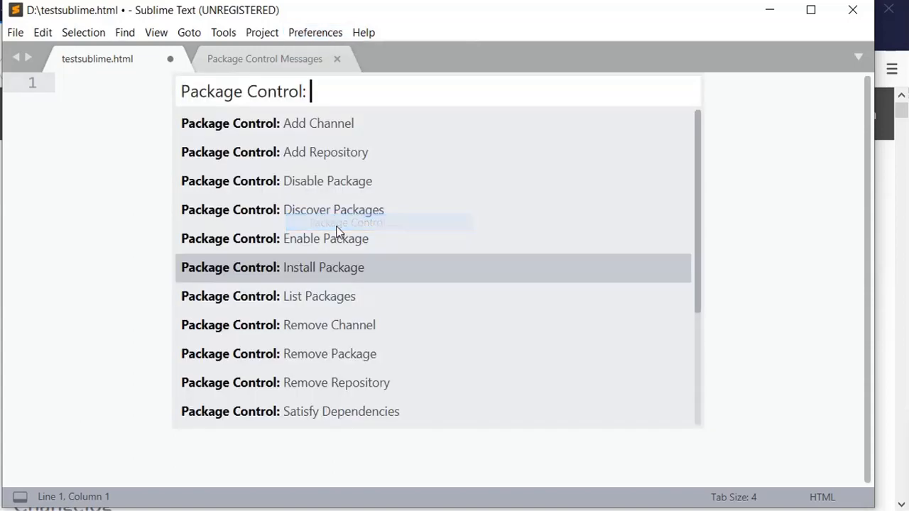
left_click(342, 275)
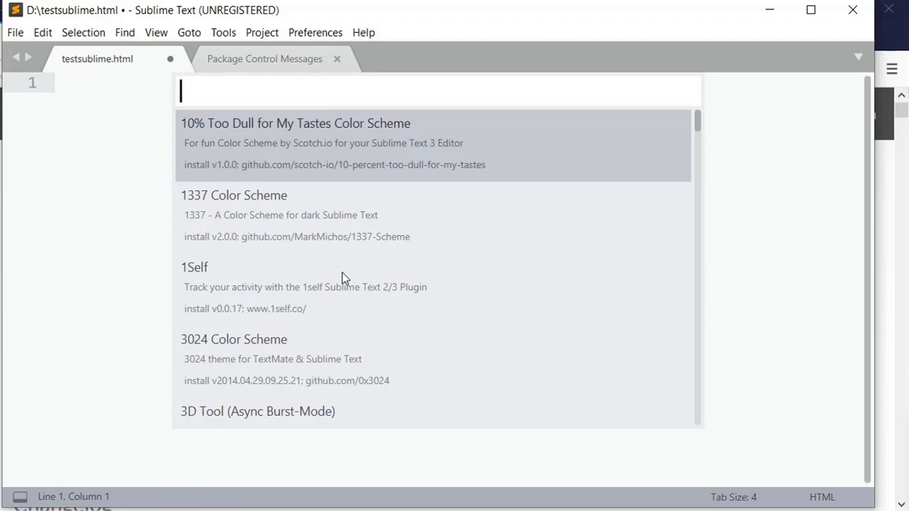
type("color pic")
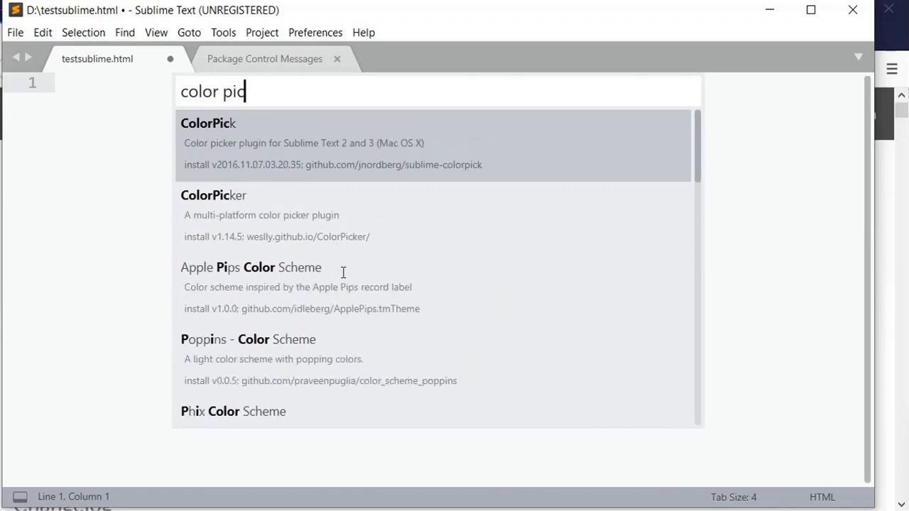
key("Down")
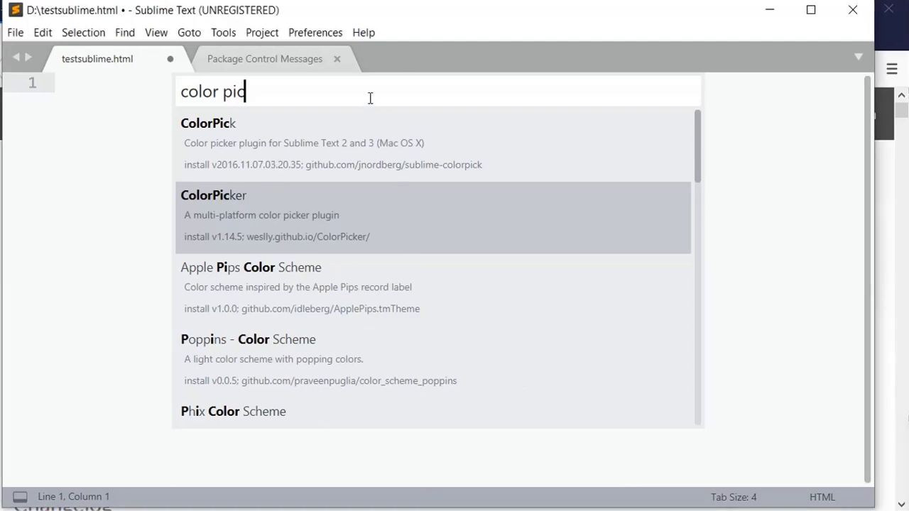
type("k")
key("Down")
key("Up")
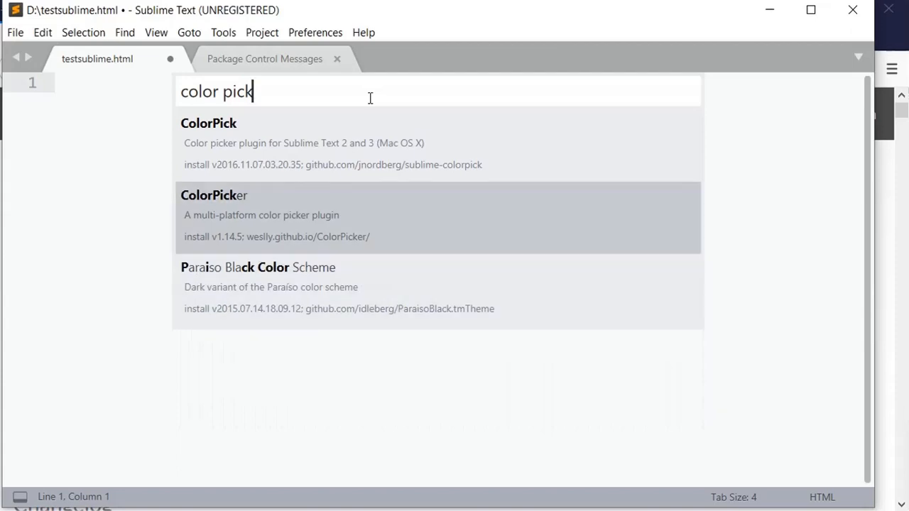
key("Up")
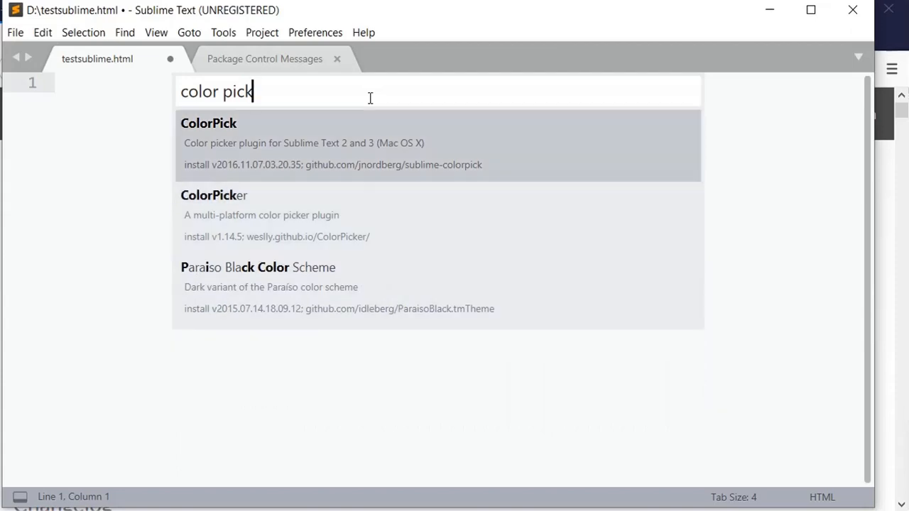
key("Down")
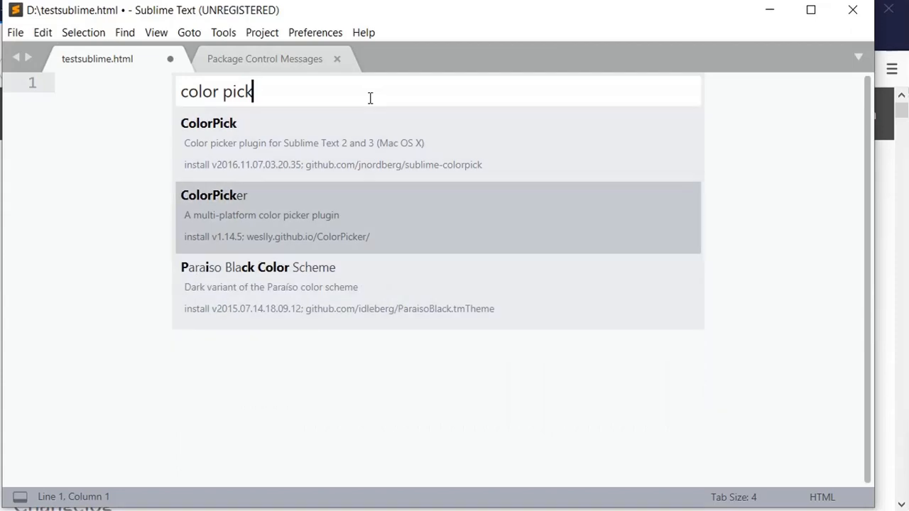
key("Return")
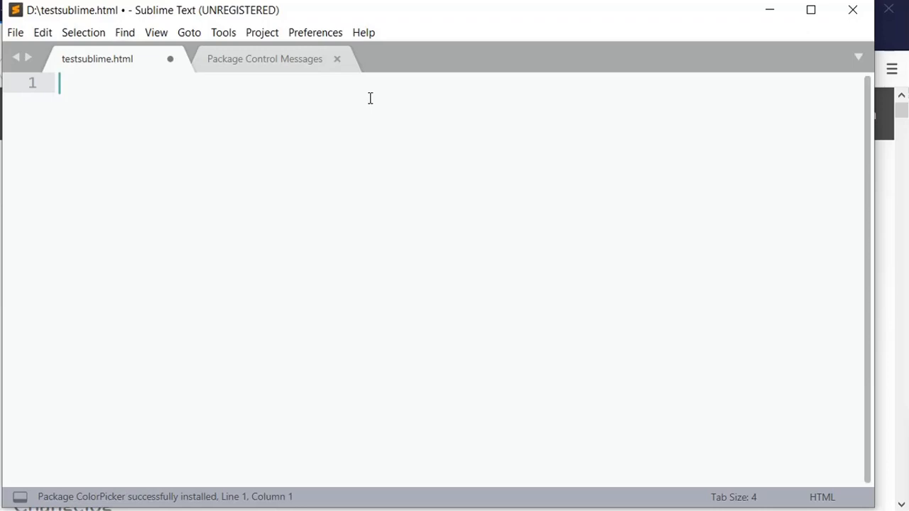
- Write a {color: } declaration on line 1 and insert the dark red #620909 as its value with the Color Picker
type("{")
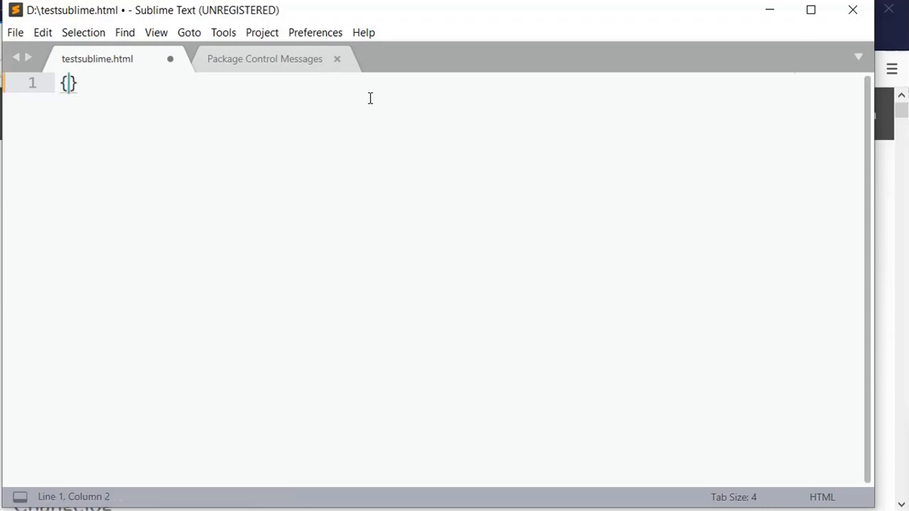
type("color:")
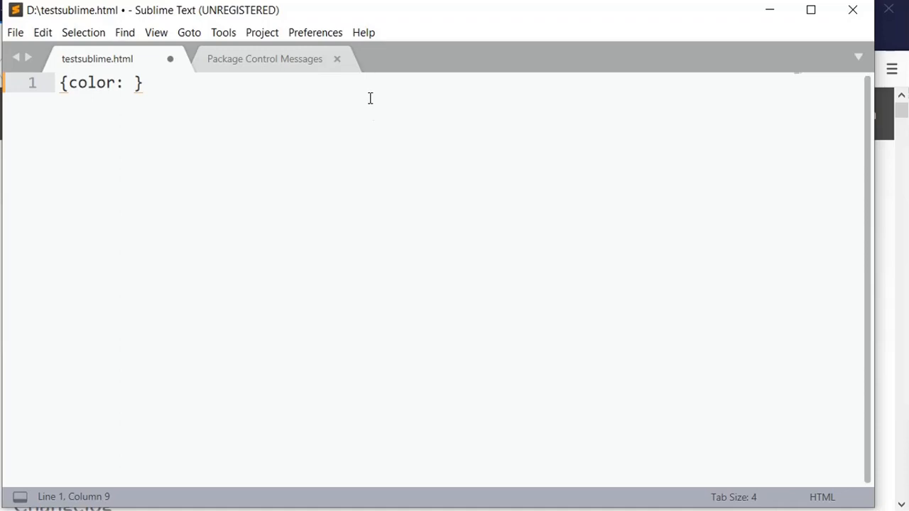
key("ctrl+shift+c")
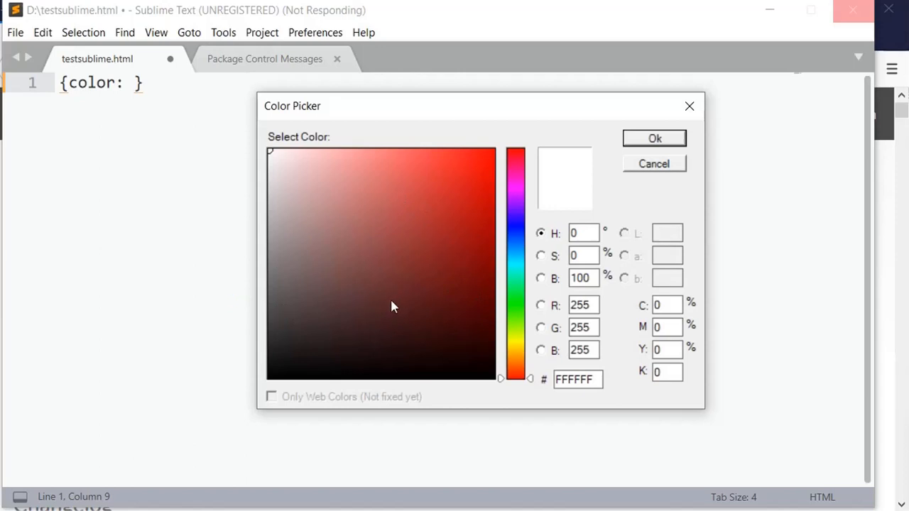
left_click(475, 292)
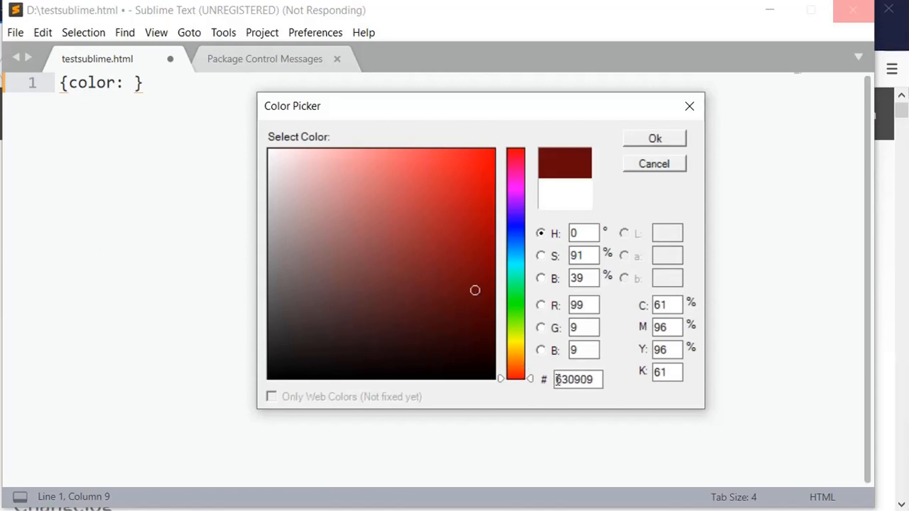
left_click_drag(557, 380, 592, 378)
left_click(595, 379)
left_click(473, 291)
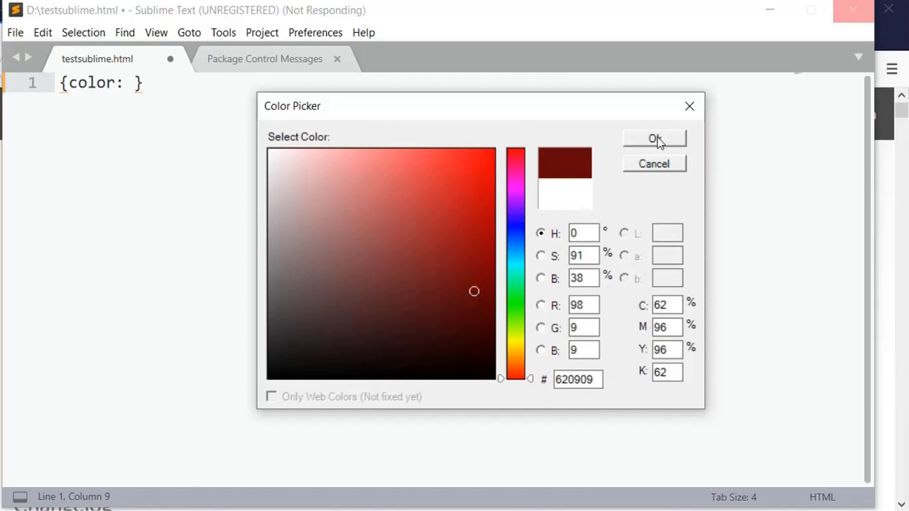
left_click(654, 140)
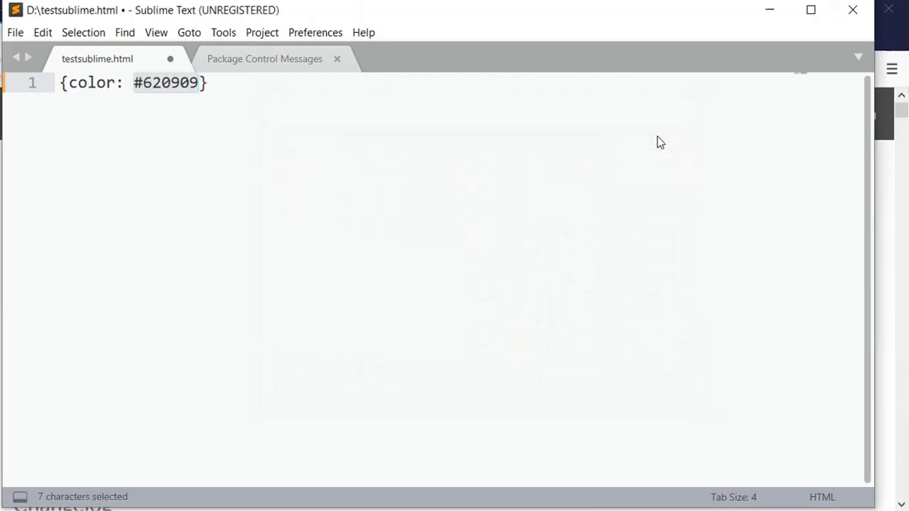
left_click(203, 92)
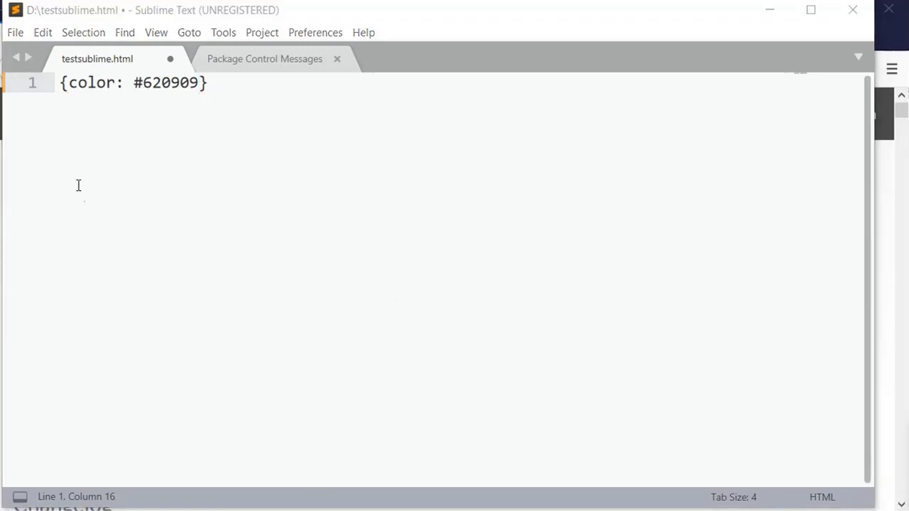
- Delete the color declaration from line 1 and expand the ! abbreviation into the HTML skeleton in its place
left_click_drag(61, 84, 245, 83)
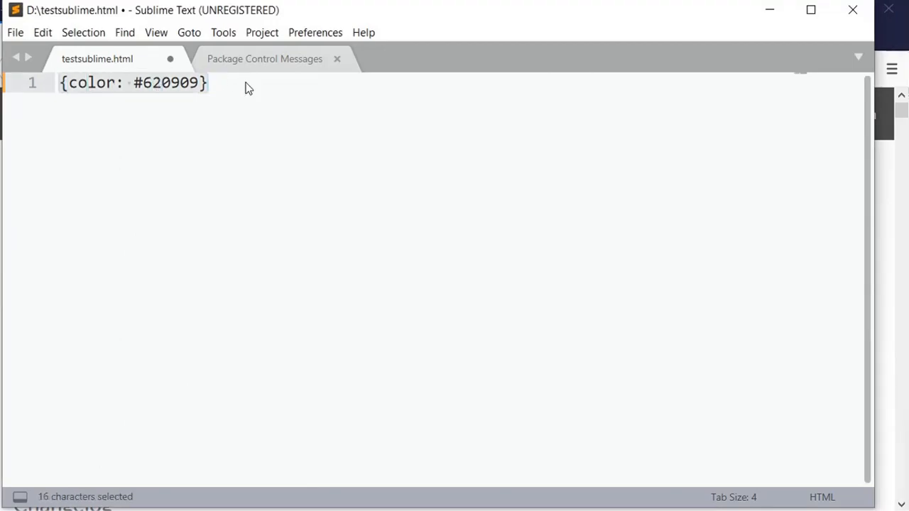
key("BackSpace")
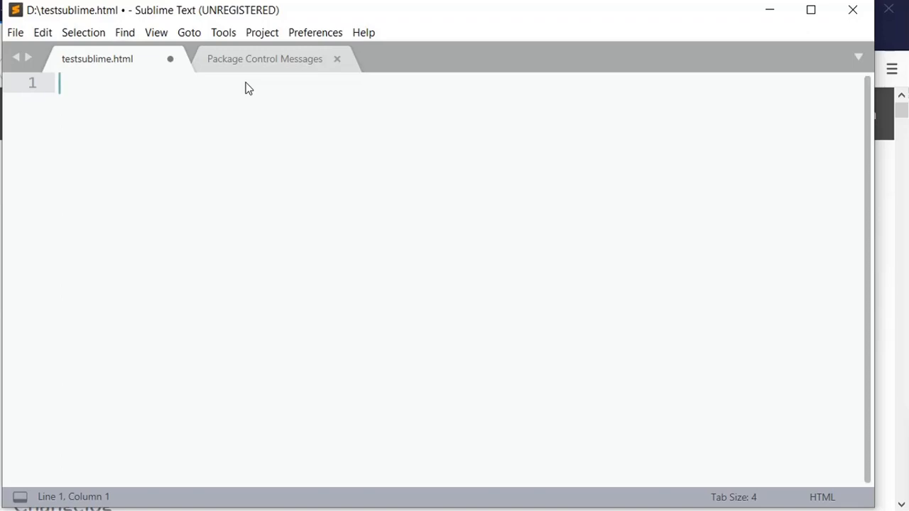
type("!")
key("Tab")
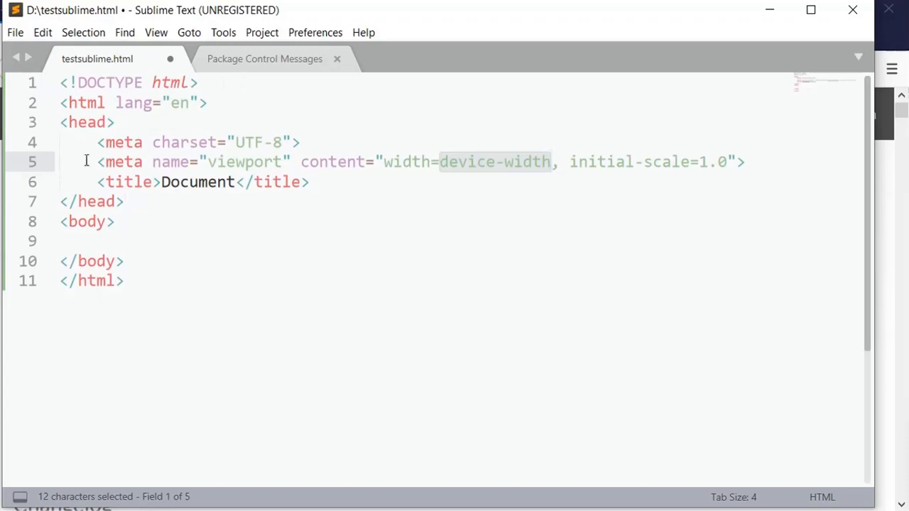
left_click(77, 122)
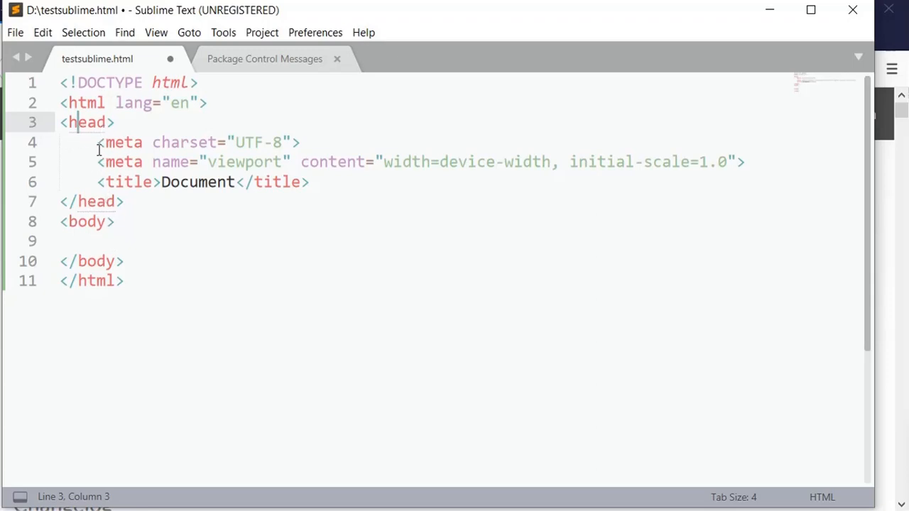
- Run Package Control's Install Package command, search for brack and install the Bracketeer package
left_click(315, 35)
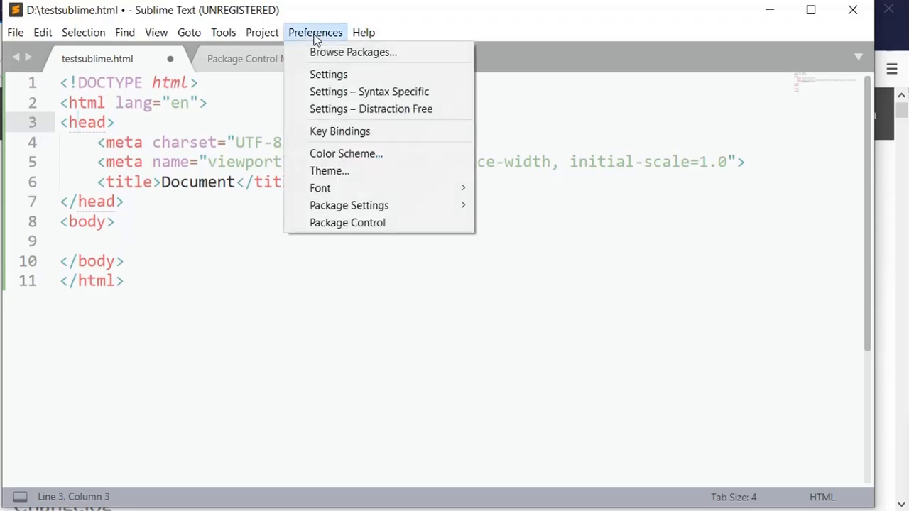
left_click(352, 229)
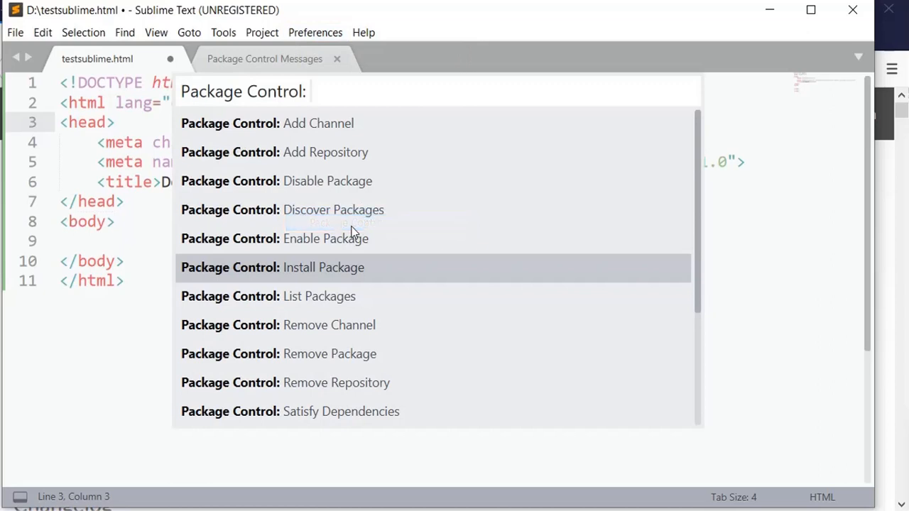
left_click(346, 275)
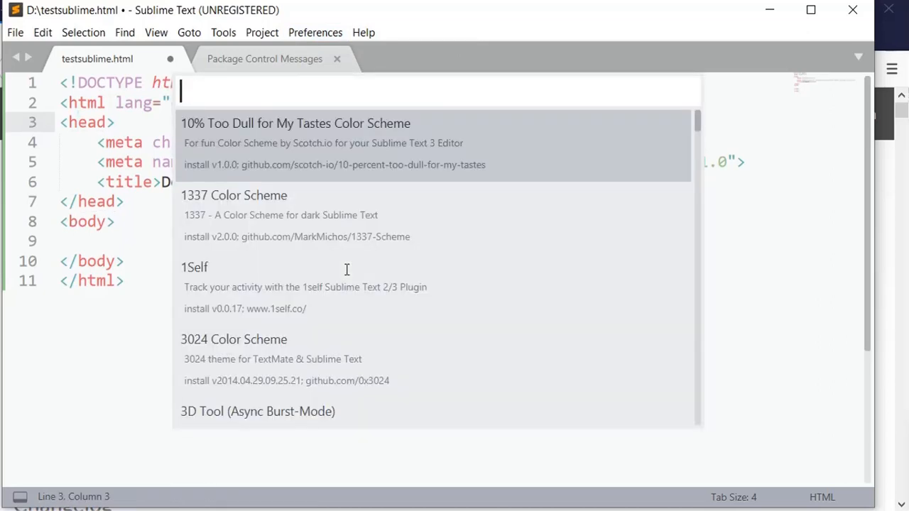
type("b")
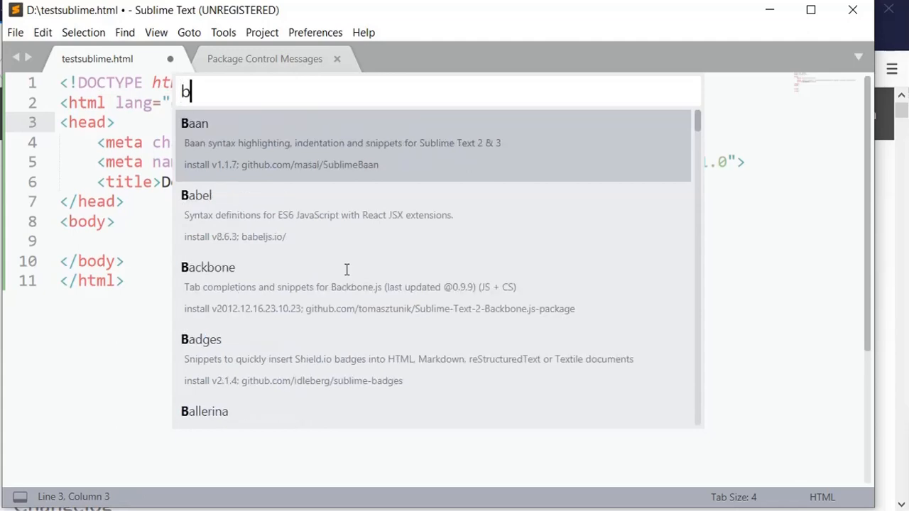
type("r")
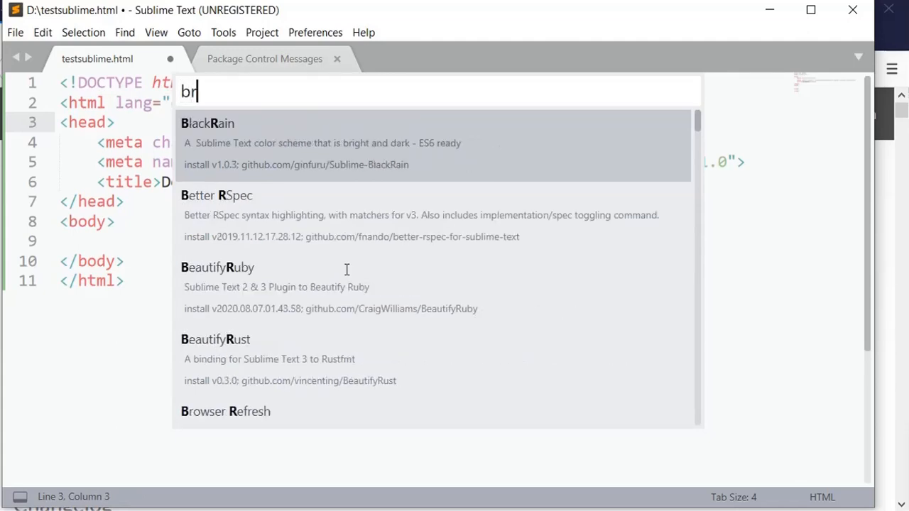
type("e")
key("BackSpace")
type("ack")
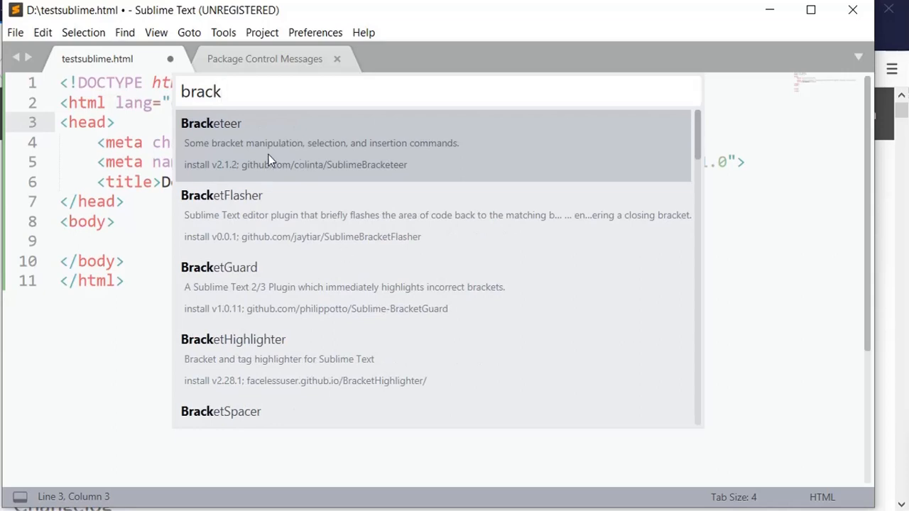
key("Down")
key("Up")
key("Return")
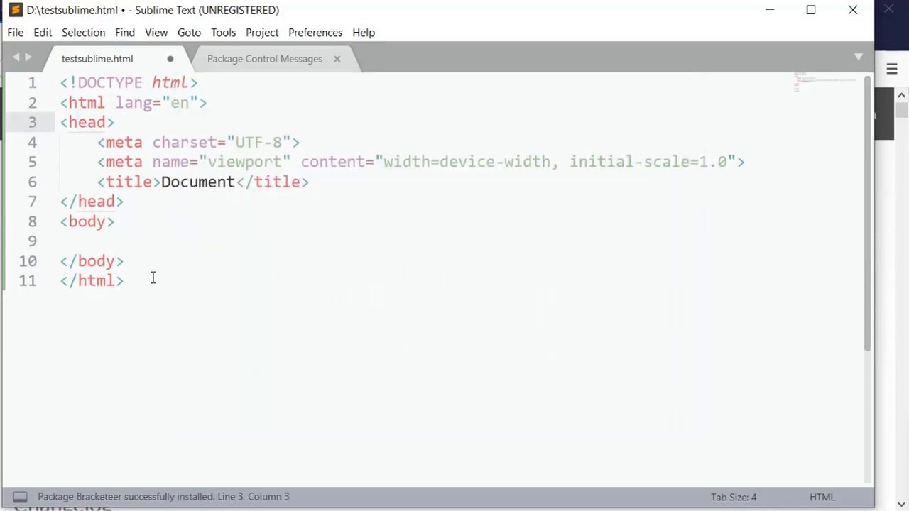
- Place the cursor in the opening head and body tags in turn to check how matching tags are highlighted
left_click(154, 280)
left_click(106, 223)
left_click(78, 121)
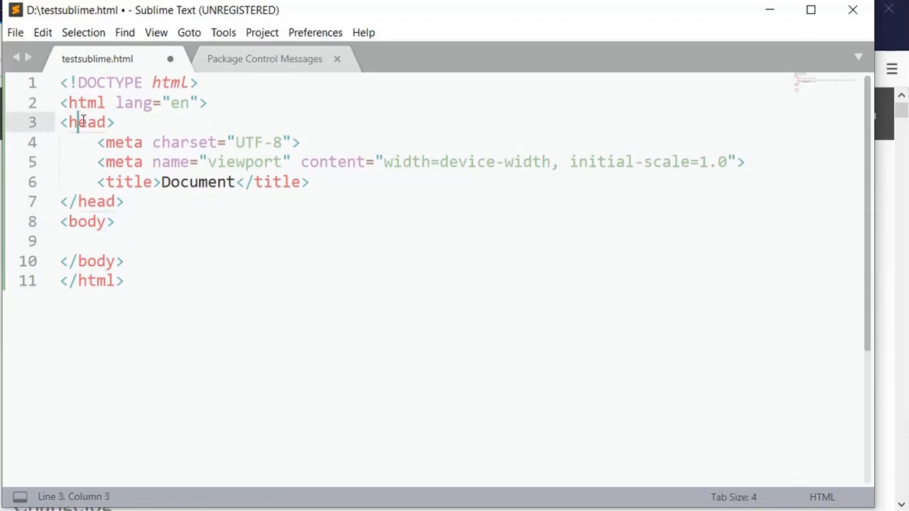
double_click(78, 120)
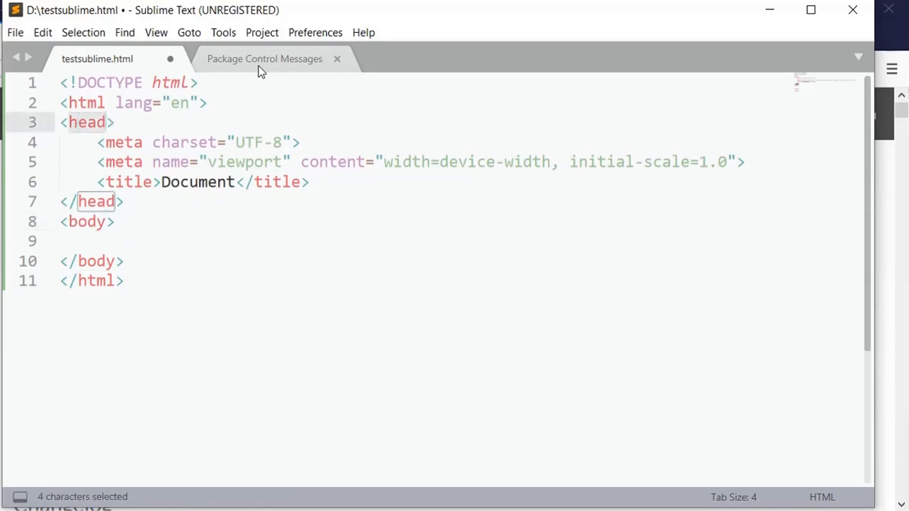
left_click(138, 220)
left_click(105, 122)
left_click(98, 222)
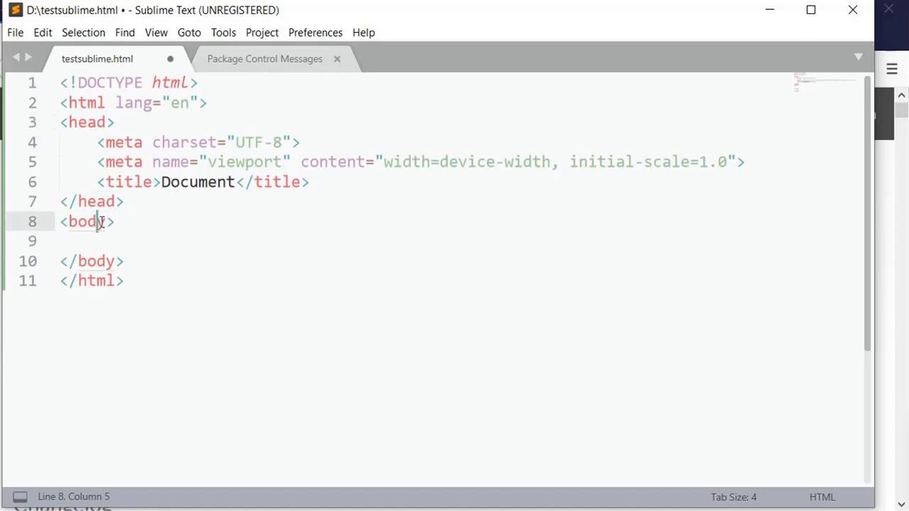
left_click(98, 122)
left_click(244, 61)
left_click(134, 60)
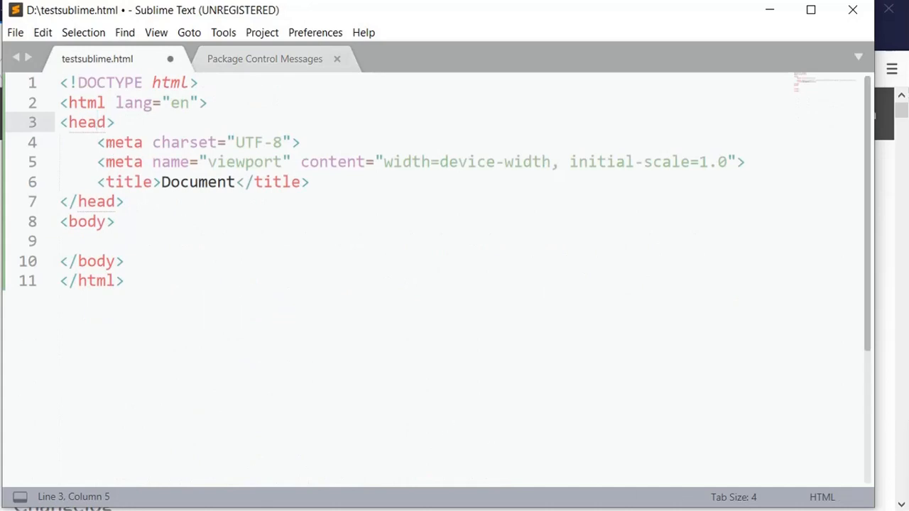
key("Left")
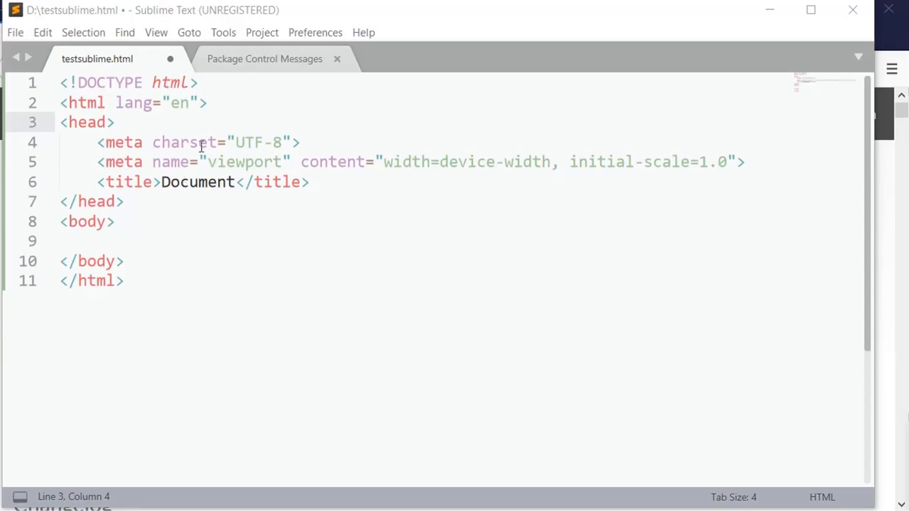
- Run Package Control's Remove Package command and remove the Bracketeer package
left_click(317, 34)
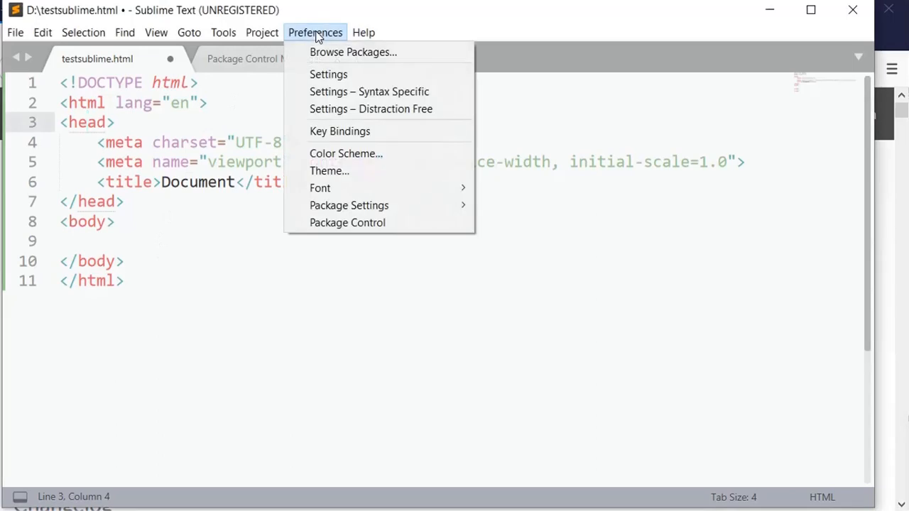
left_click(352, 226)
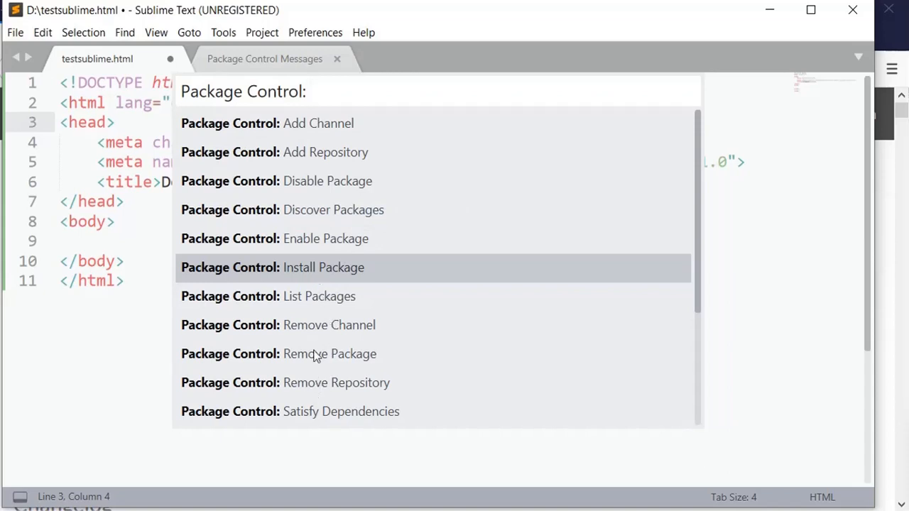
scroll(316, 355, "down", 1)
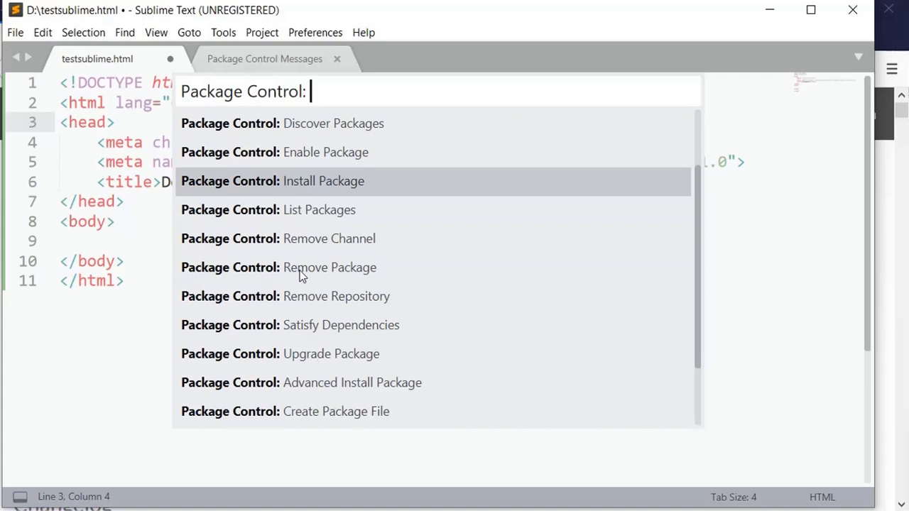
key("Down")
key("Down")
key("Down")
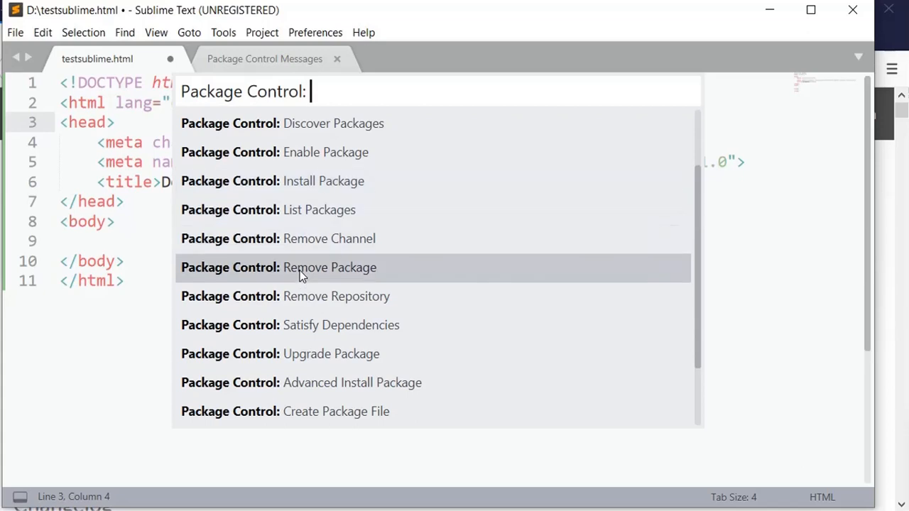
key("Return")
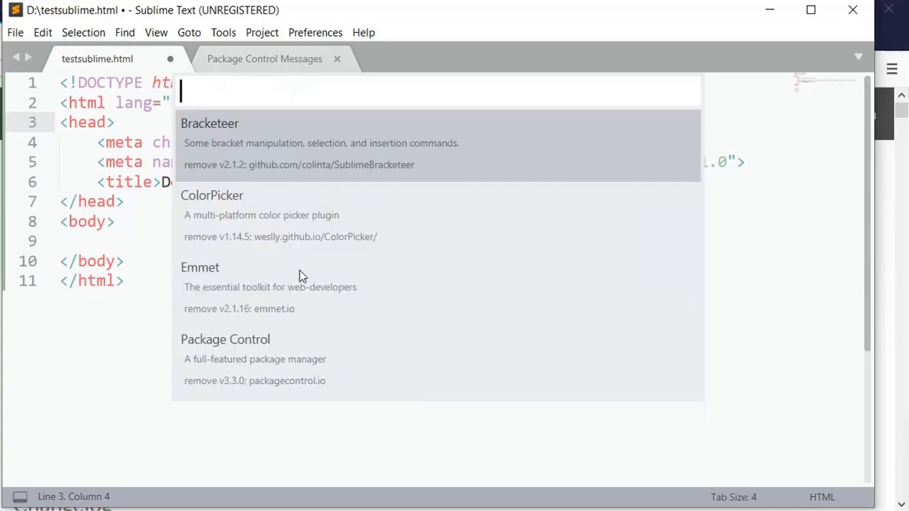
key("Down")
key("Down")
key("Down")
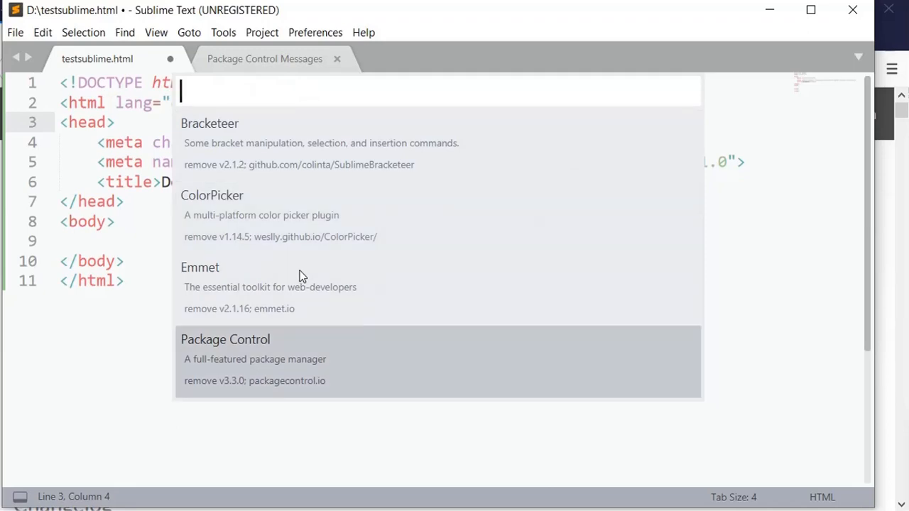
key("Up")
key("Up")
key("Up")
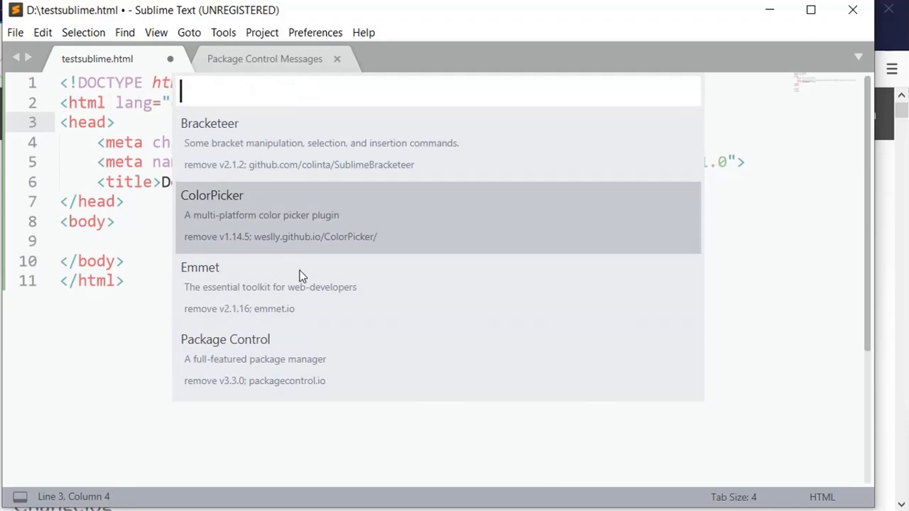
key("Down")
key("Up")
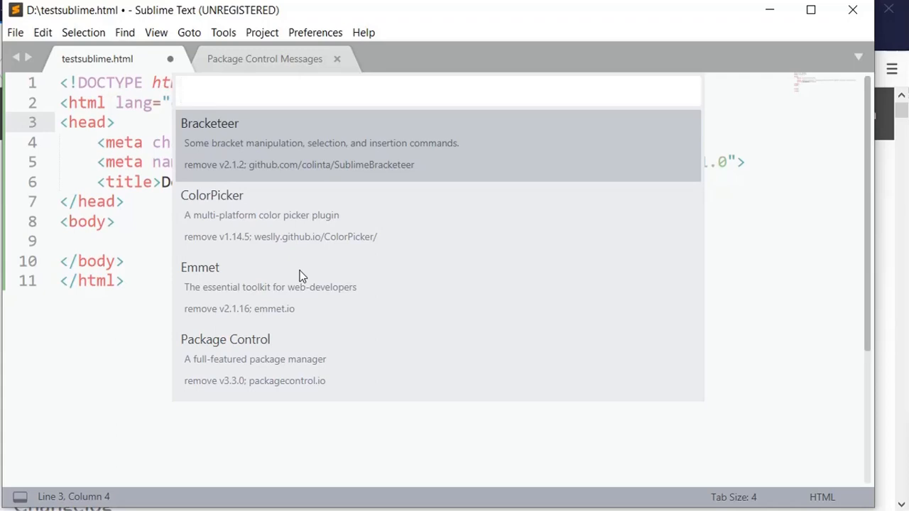
key("Return")
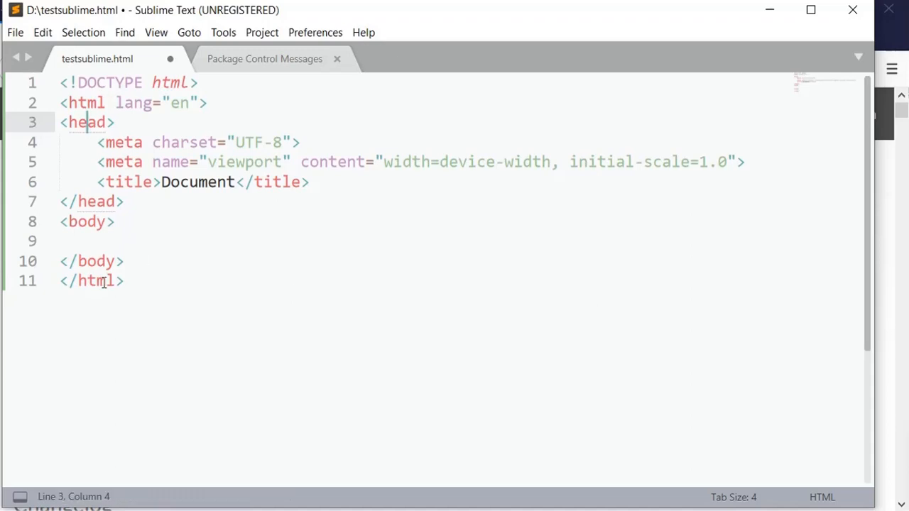
- Place the cursor in the opening body tag and run Package Control's Install Package command
left_click(86, 222)
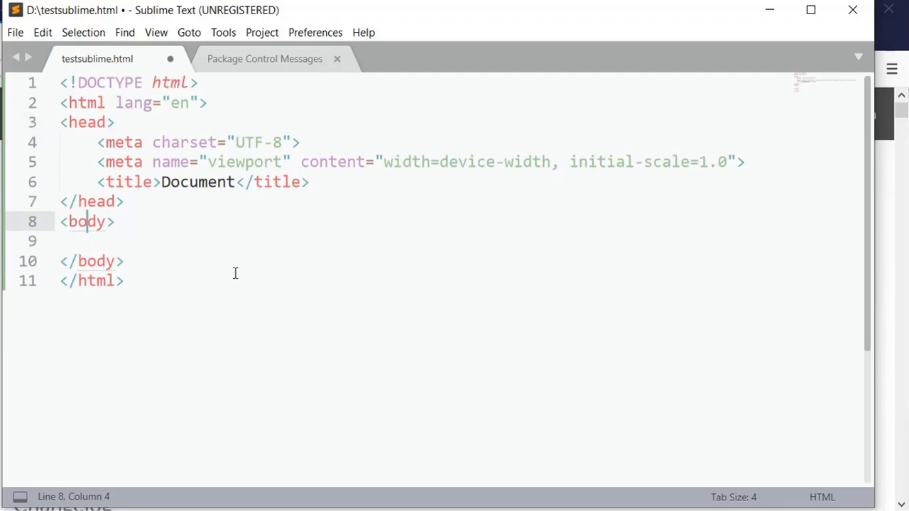
left_click(316, 34)
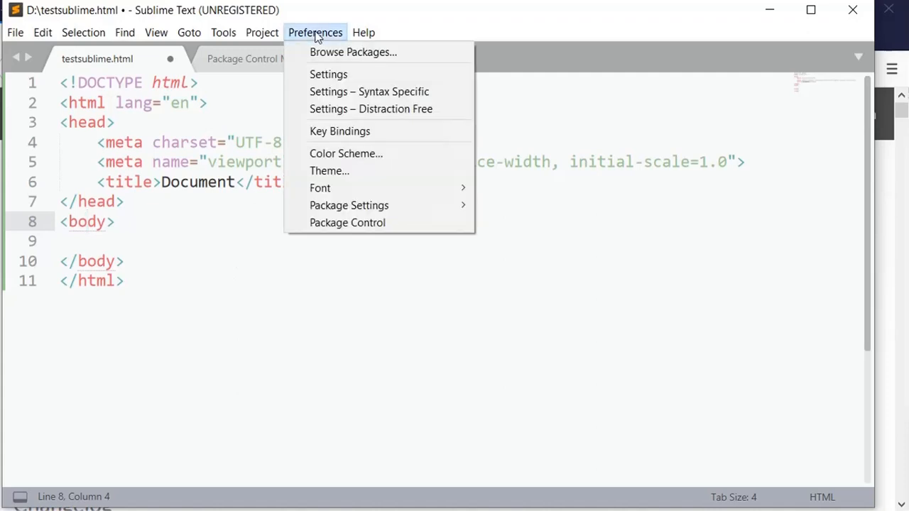
left_click(336, 226)
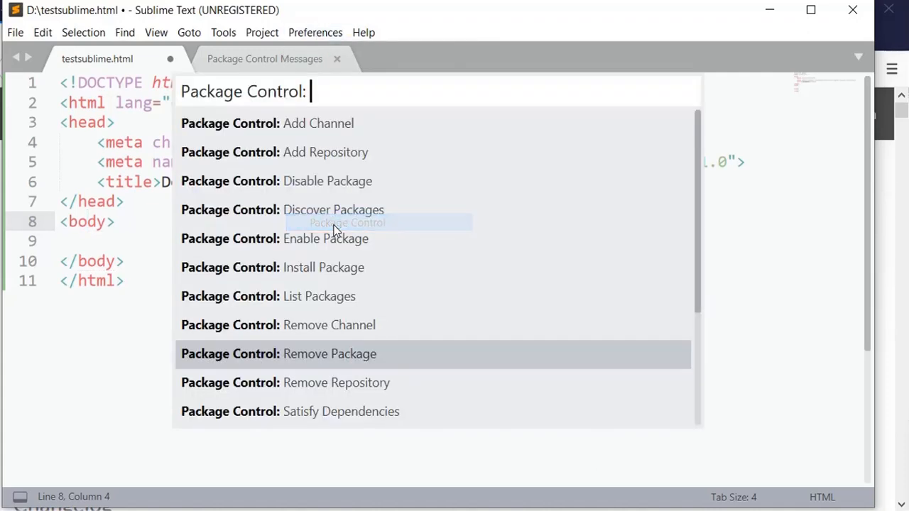
left_click(316, 272)
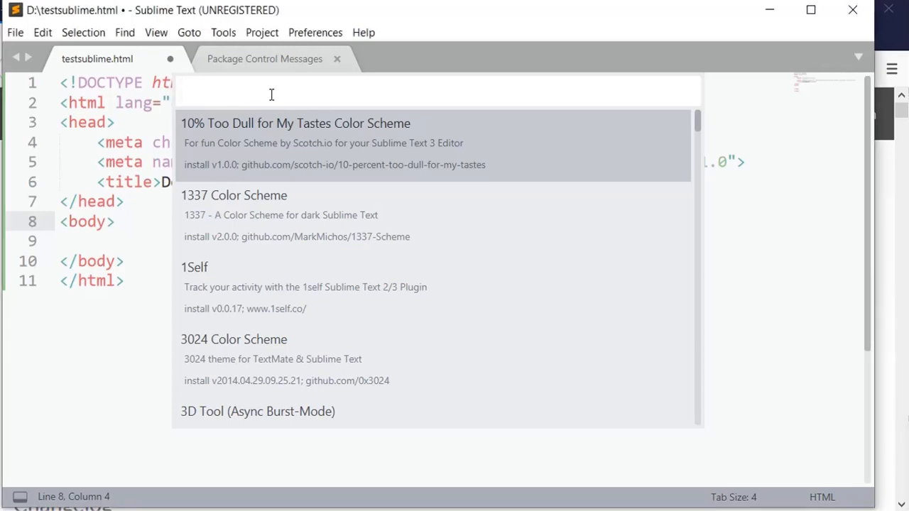
type("hi")
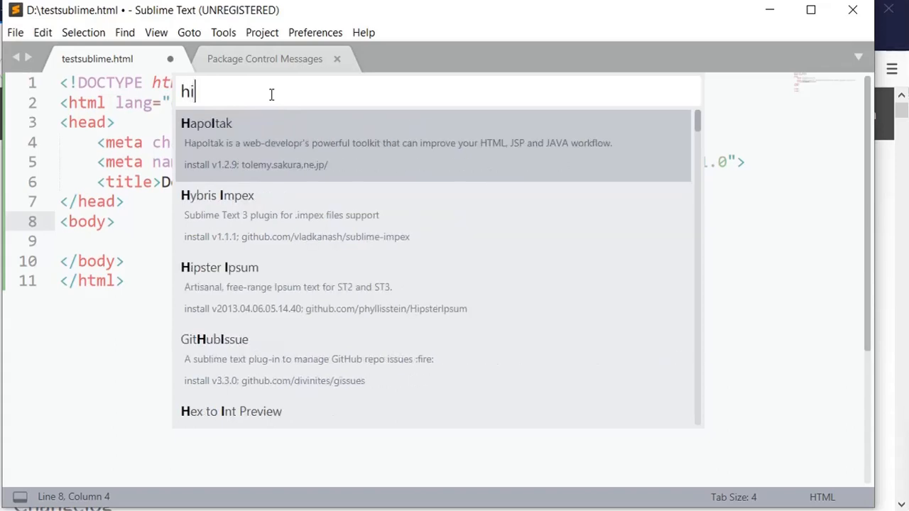
type("f")
key("BackSpace")
type("gl")
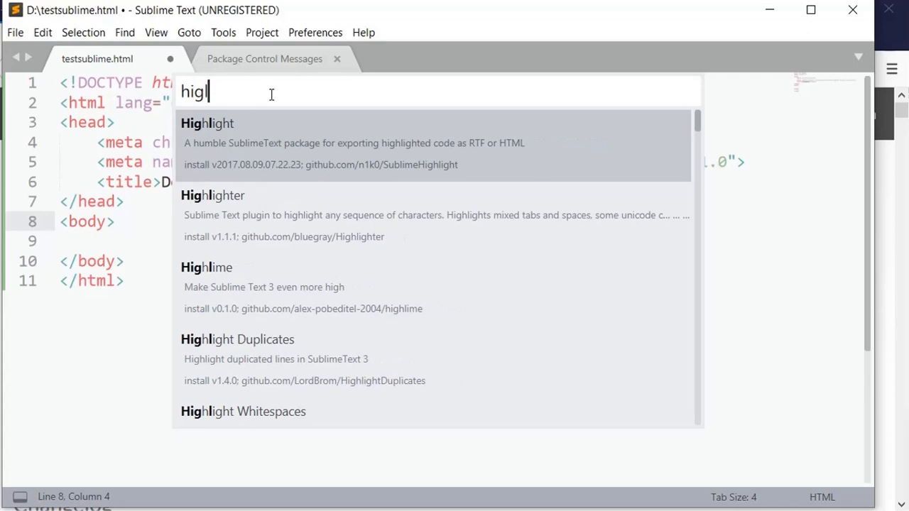
key("BackSpace")
key("BackSpace")
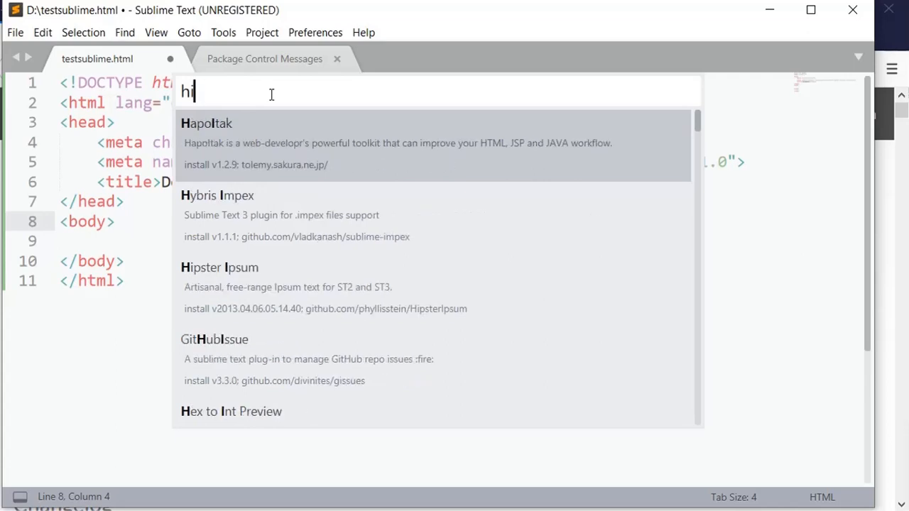
key("BackSpace")
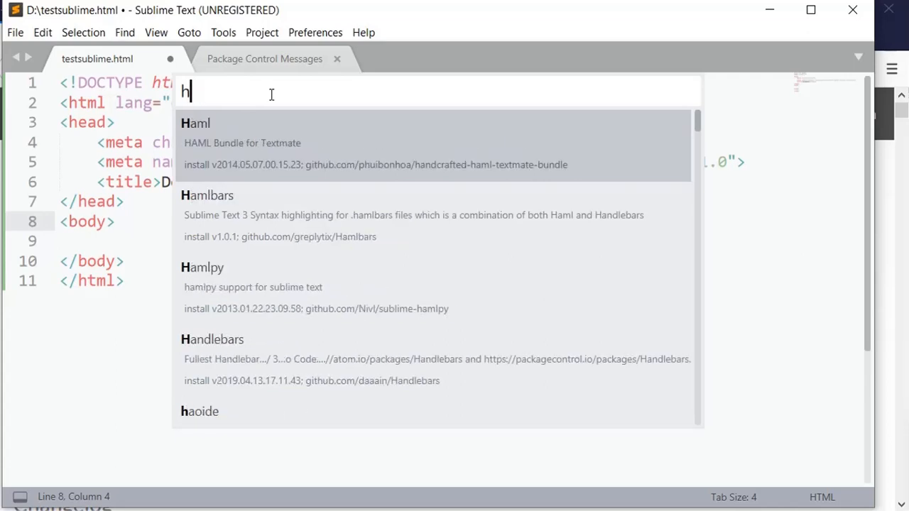
key("BackSpace")
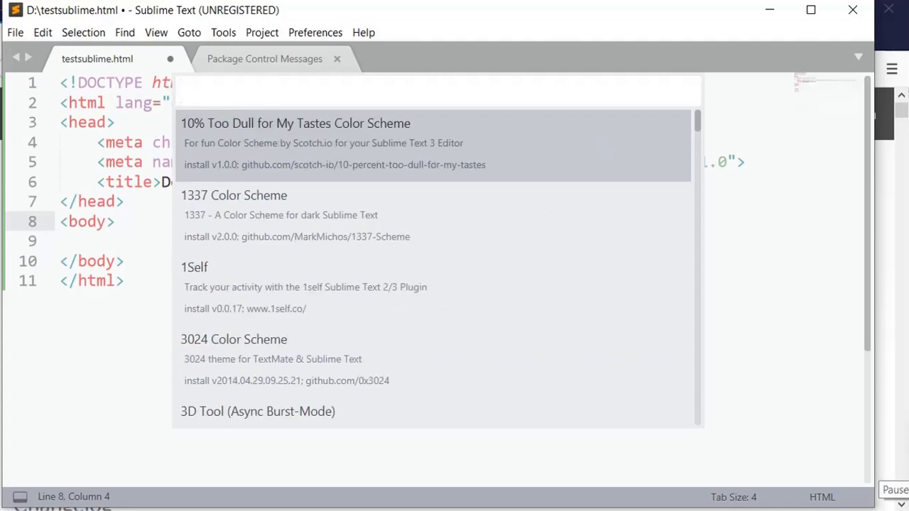
- Search the available packages for brake and install BracketHighlighter, the bracket and tag highlighter
left_click(194, 90)
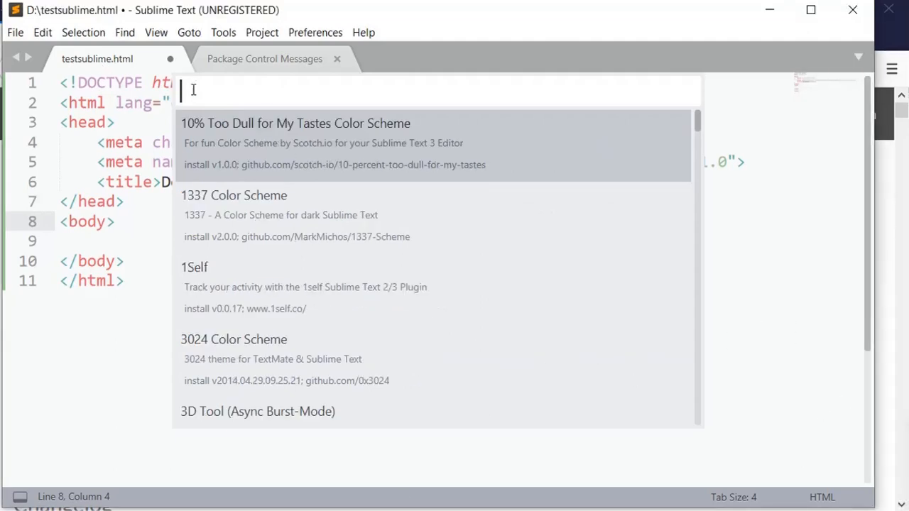
type("brak")
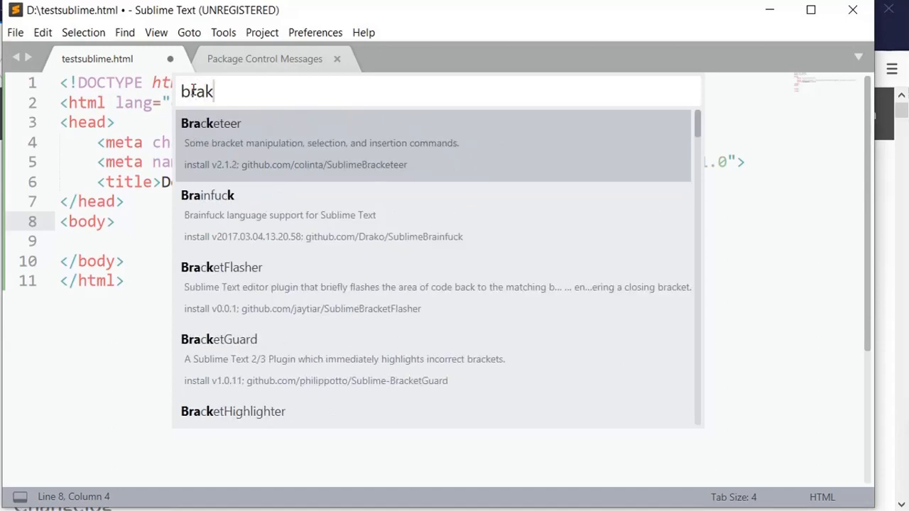
type("e")
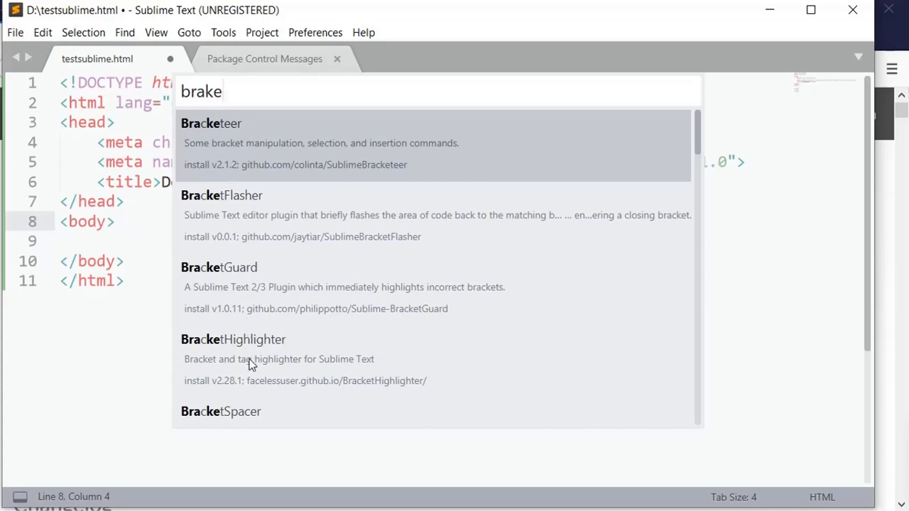
key("Down")
key("Down")
key("Down")
key("Return")
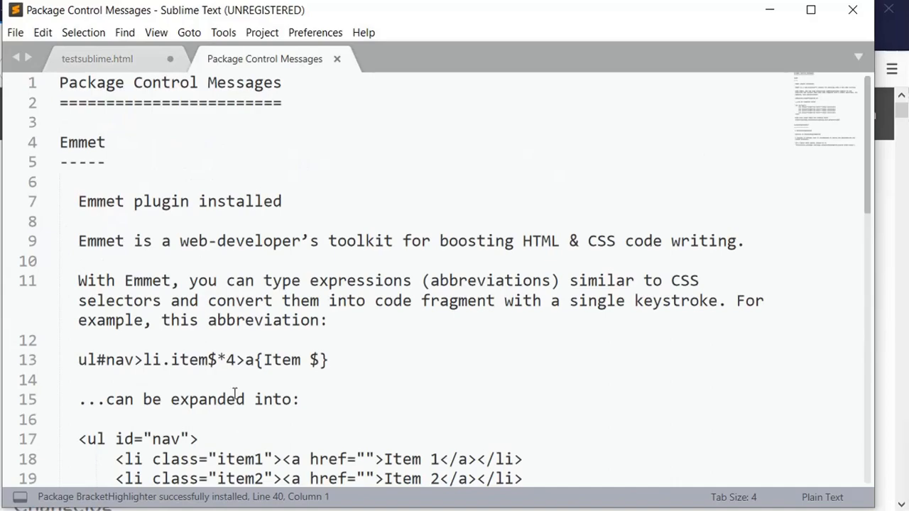
- Look through the Package Control Messages and return to testsublime.html
scroll(212, 315, "down", 6)
scroll(217, 319, "up", 6)
left_click(110, 69)
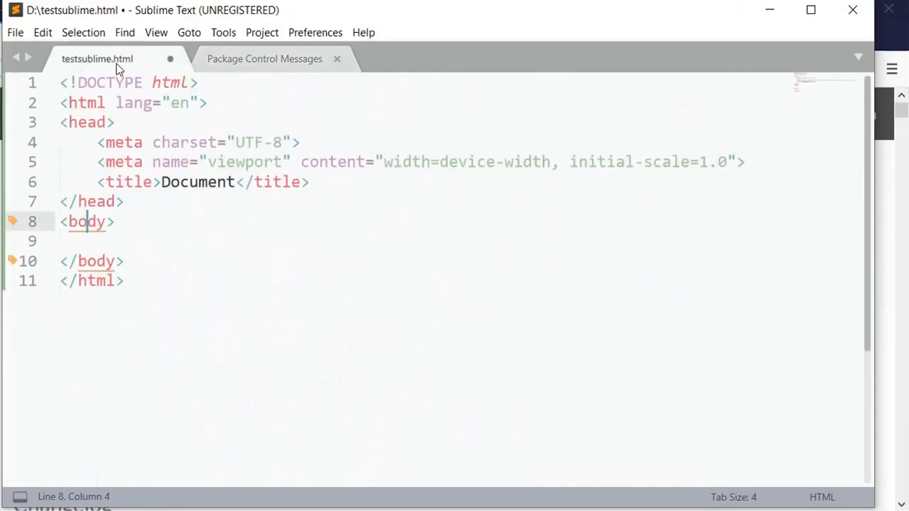
- Check the matching-tag highlighting by placing the cursor in the head, body, html and viewport meta tags
left_click(96, 123)
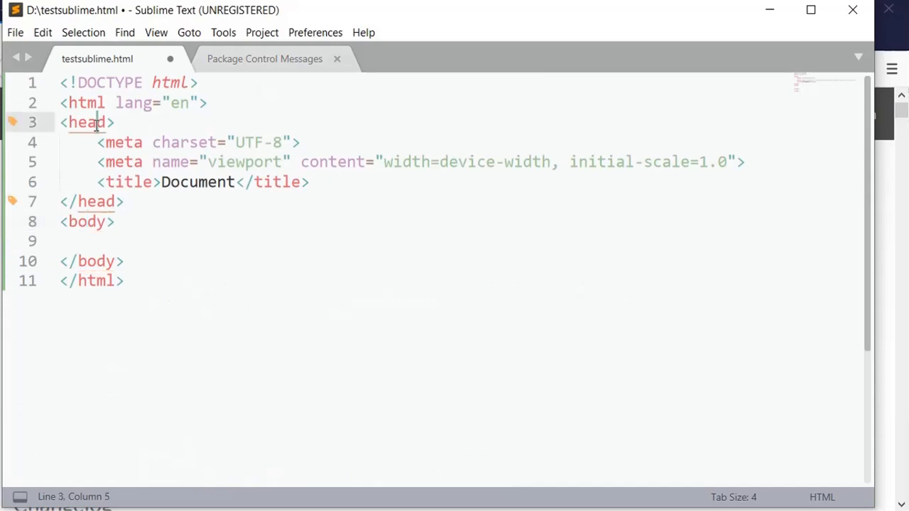
left_click(105, 222)
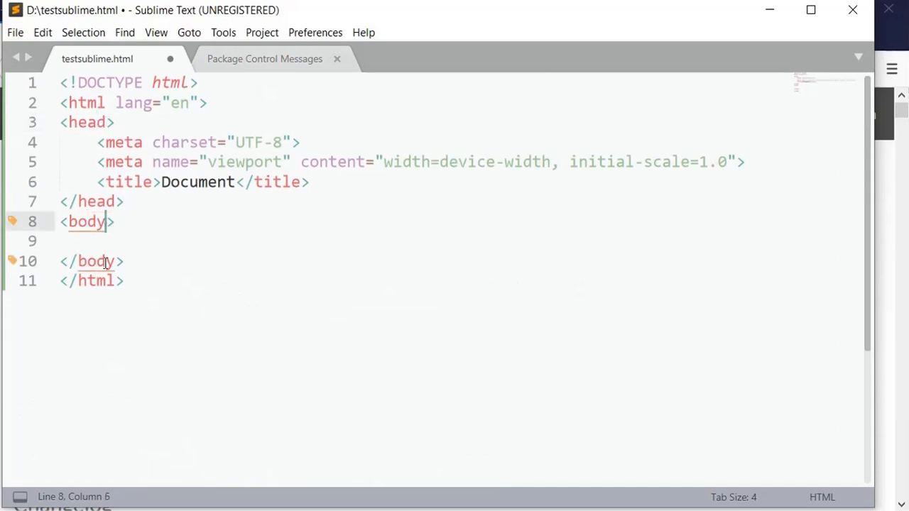
left_click(96, 202)
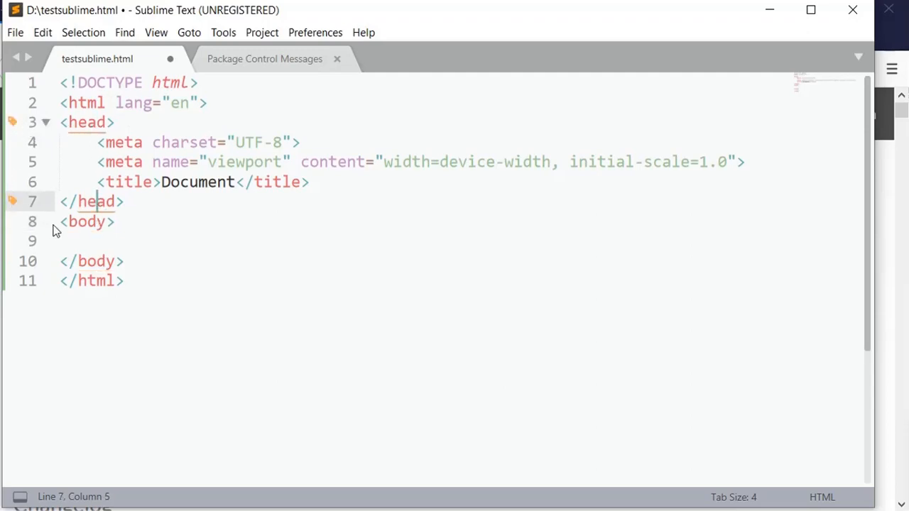
left_click(89, 103)
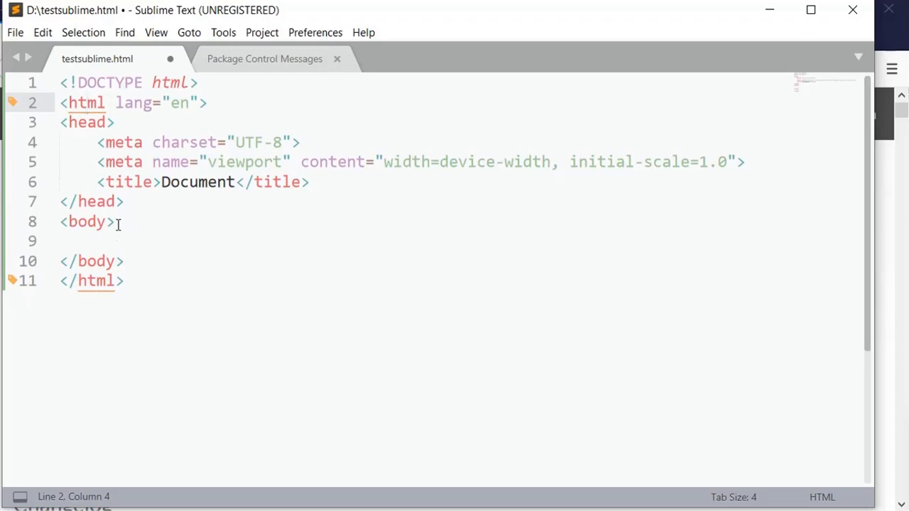
left_click(125, 164)
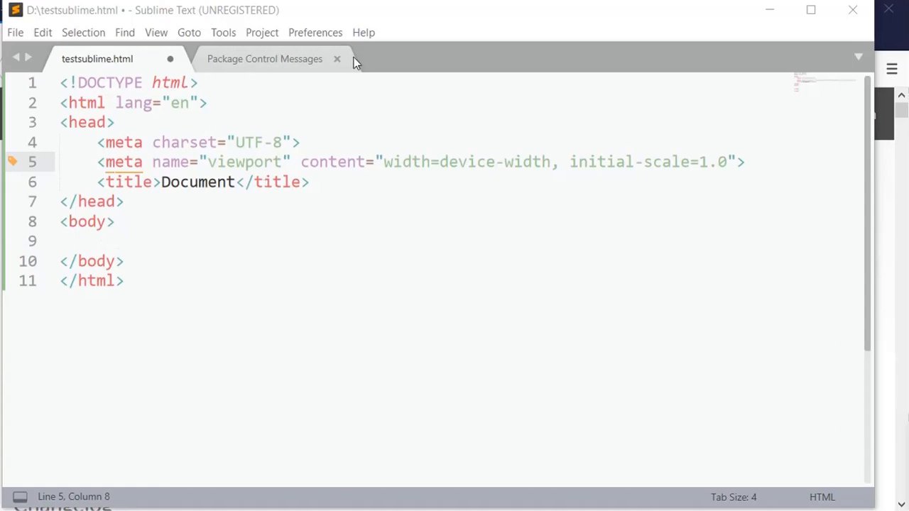
- View the About Sublime Text information to check the registration status and version, and close it
left_click(364, 32)
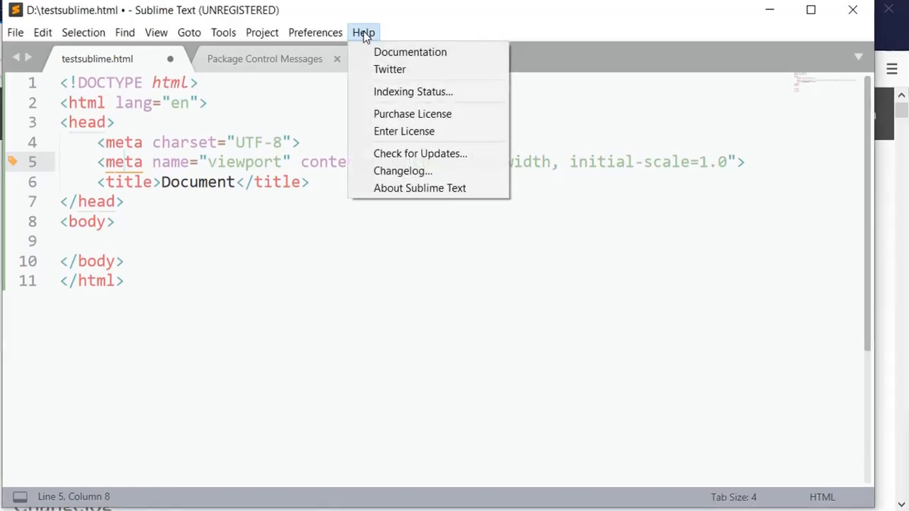
left_click(403, 188)
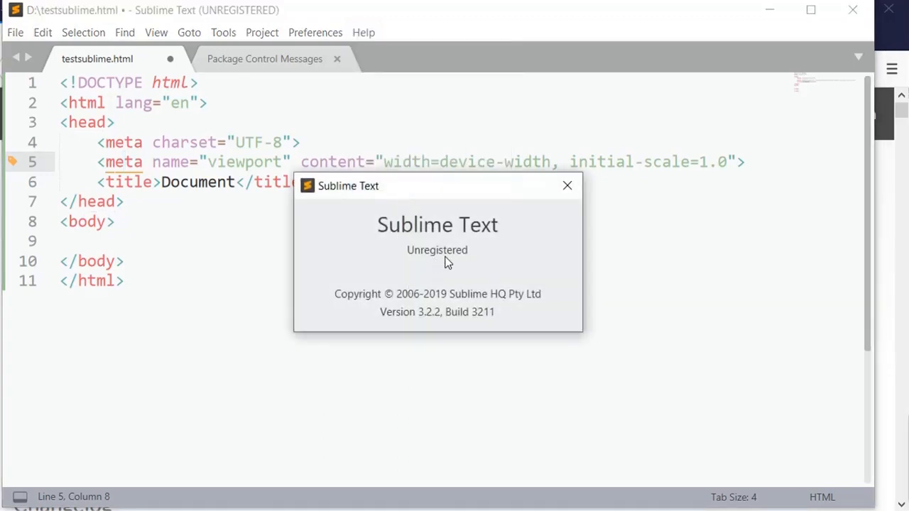
left_click(566, 187)
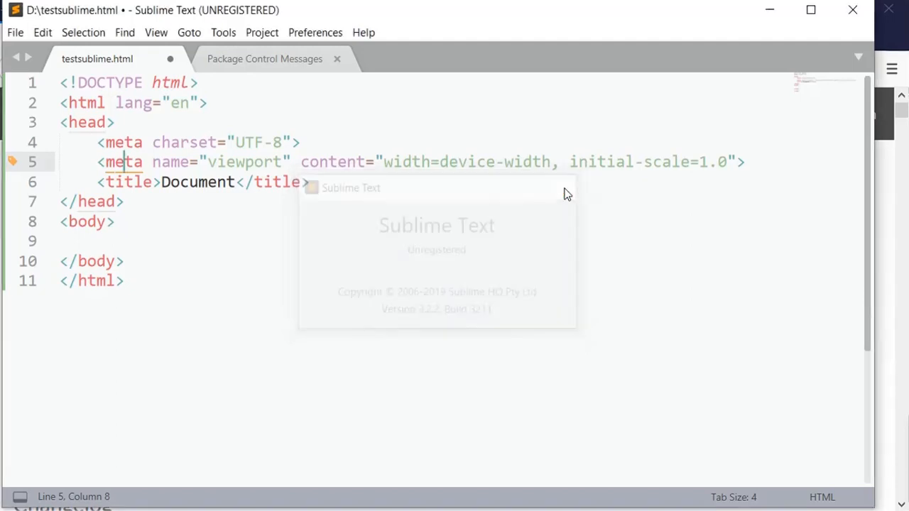
- Bring up the Enter License window and open license-sublimetext3-build-3207-and-3211.txt from the desktop in Notepad
left_click(366, 36)
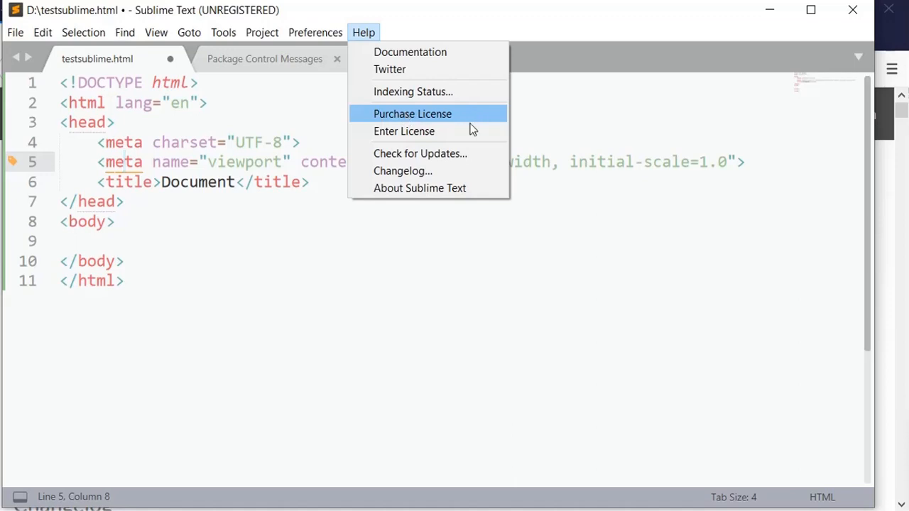
left_click(407, 136)
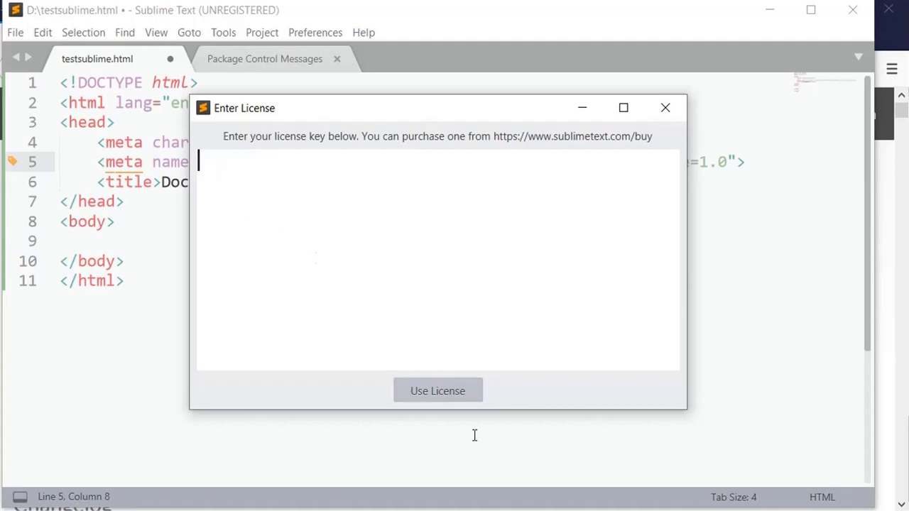
left_click(771, 12)
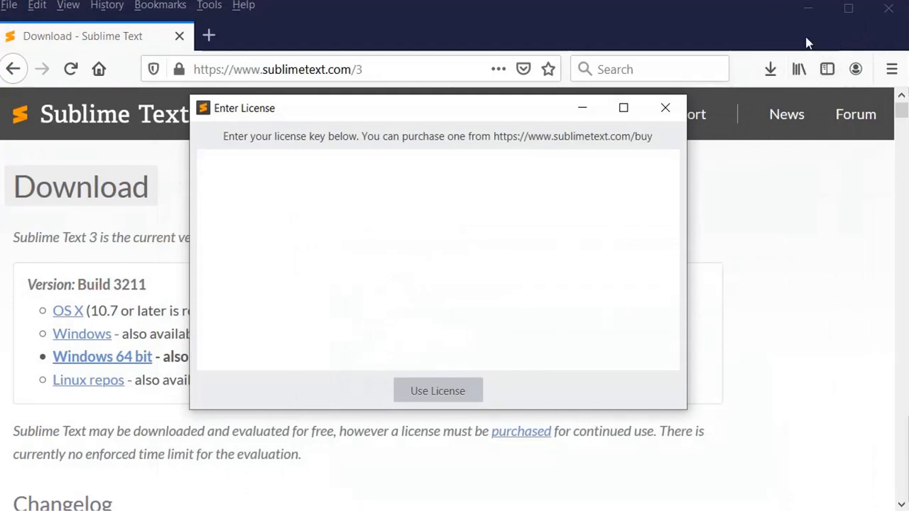
left_click(651, 18)
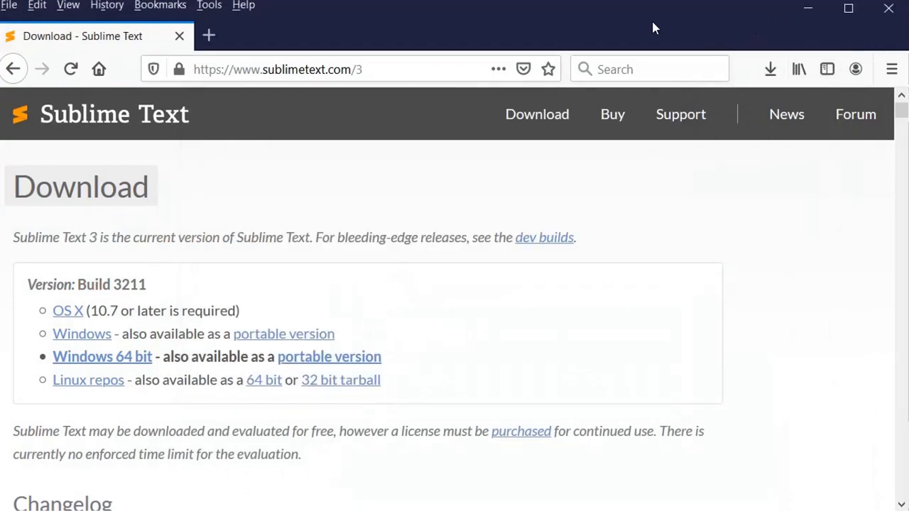
left_click(806, 12)
left_click(807, 12)
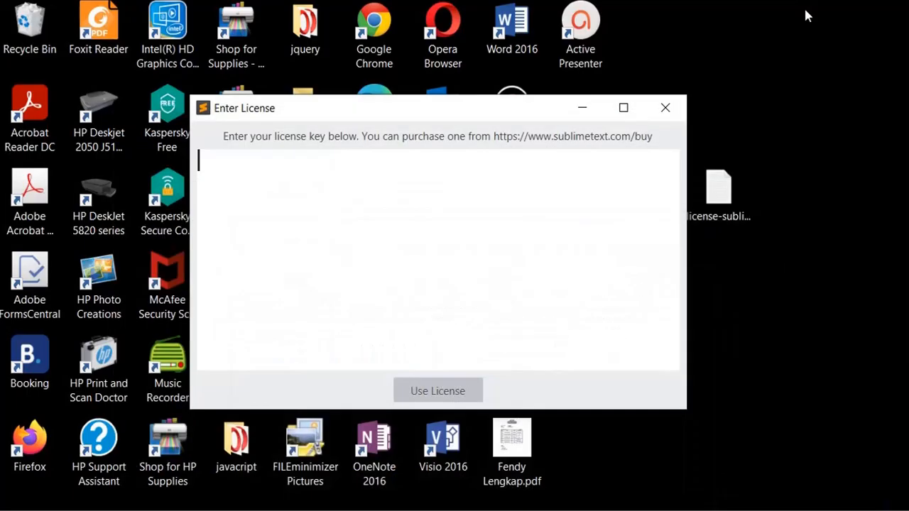
left_click(715, 205)
double_click(717, 201)
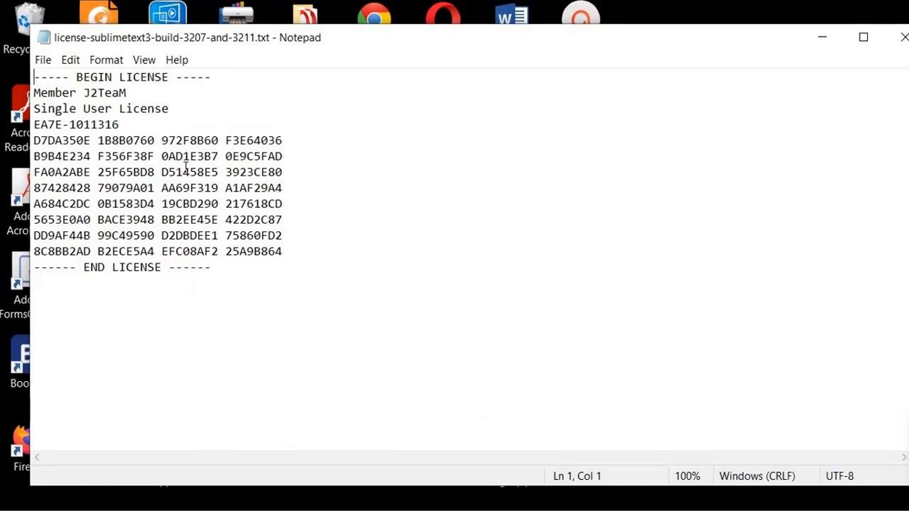
- Enlarge the license text to 180%, copy the whole block from BEGIN LICENSE to END LICENSE, and minimize Notepad
key("ctrl+plus")
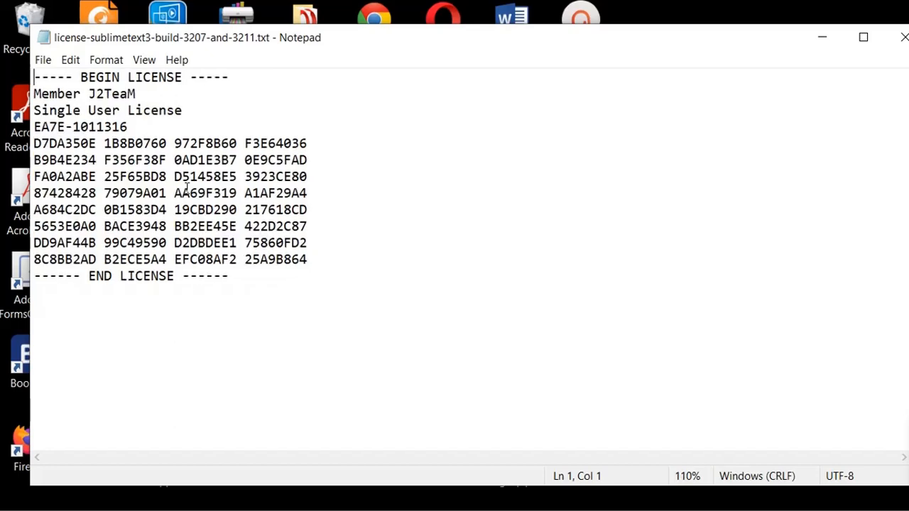
key("ctrl+plus")
key("ctrl+plus")
scroll(187, 187, "up", 3, "ctrl")
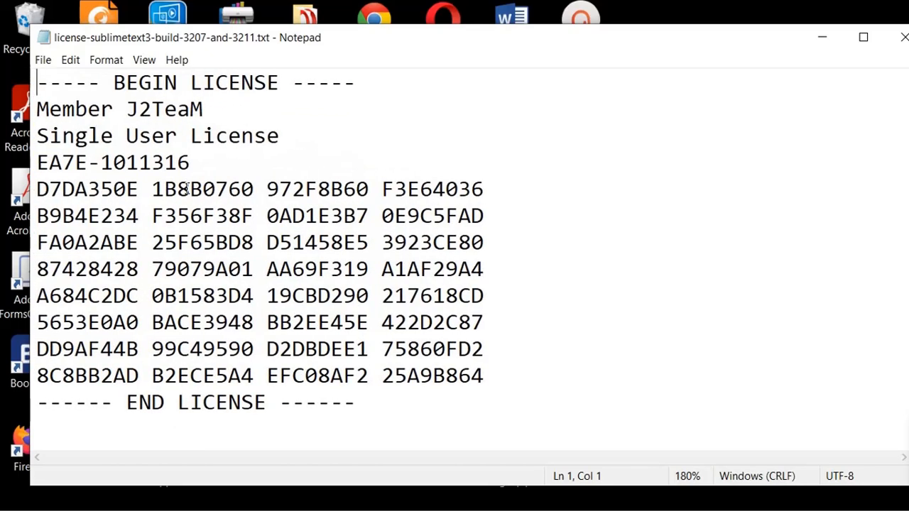
left_click_drag(38, 83, 432, 424)
key("ctrl+c")
right_click(222, 273)
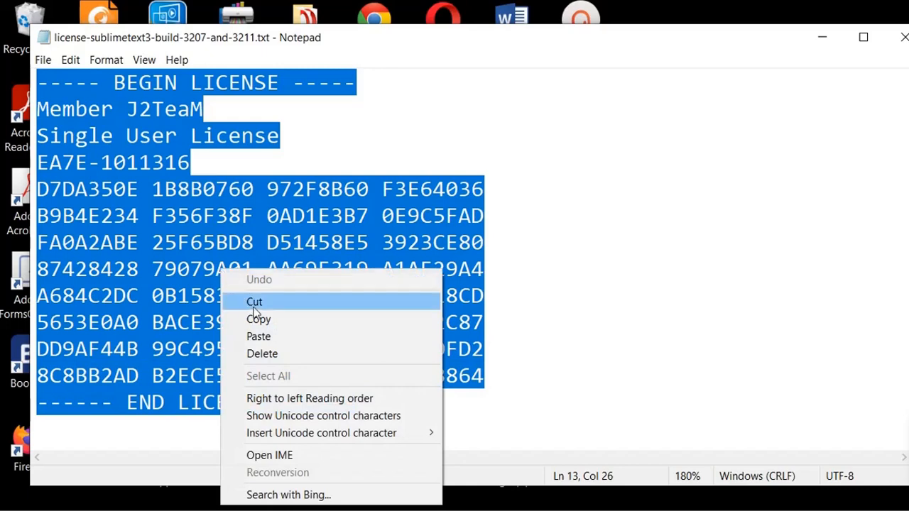
left_click(262, 318)
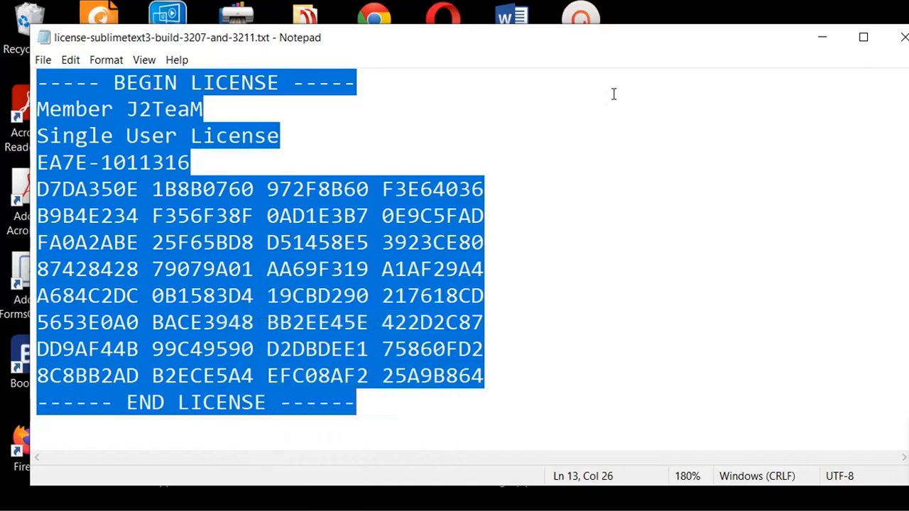
left_click(832, 43)
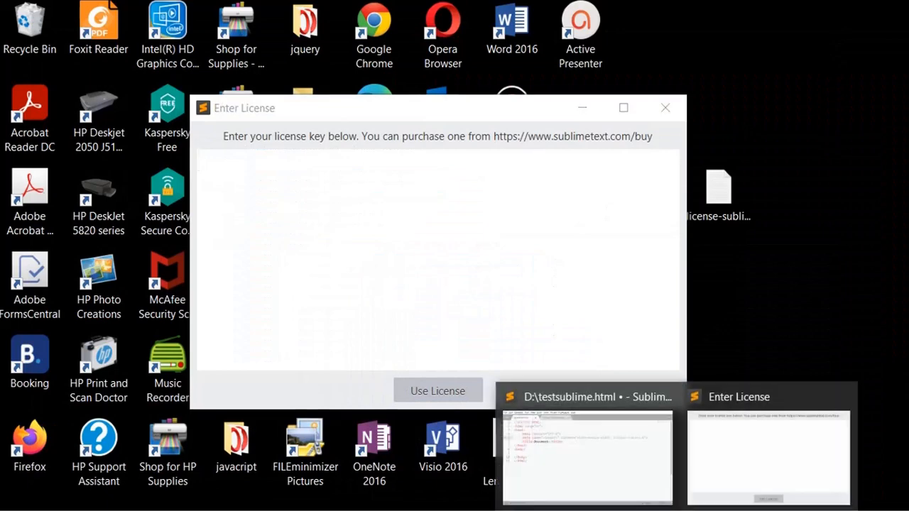
- Switch back to Sublime Text, paste the license key into the Enter License window, and apply it
mouse_move(619, 403)
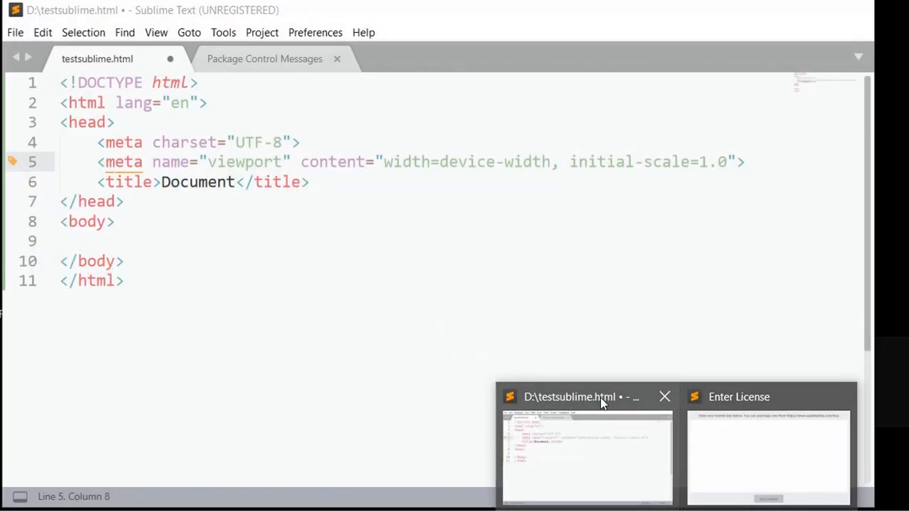
left_click(614, 418)
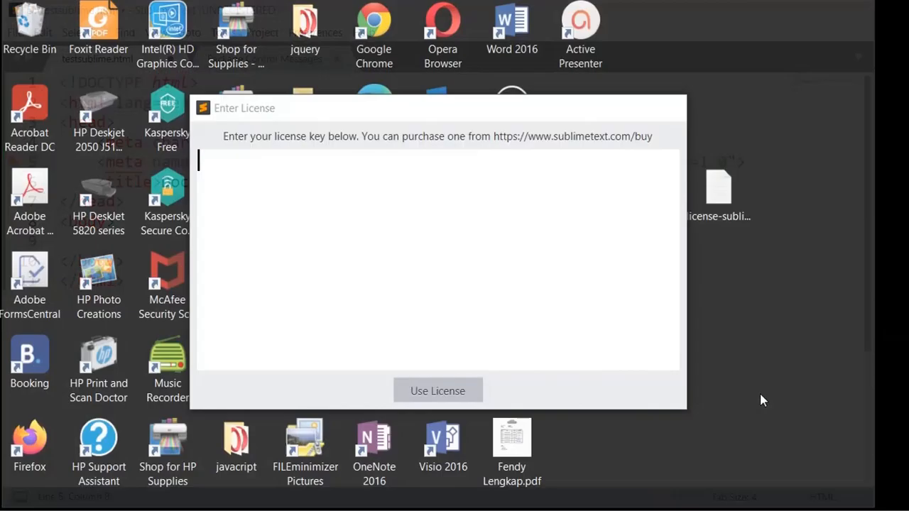
left_click(761, 398)
right_click(215, 163)
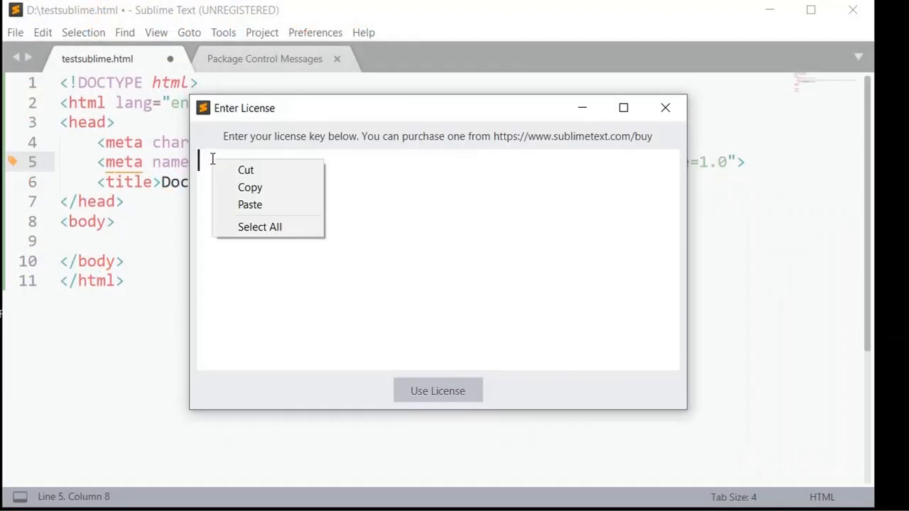
left_click(228, 203)
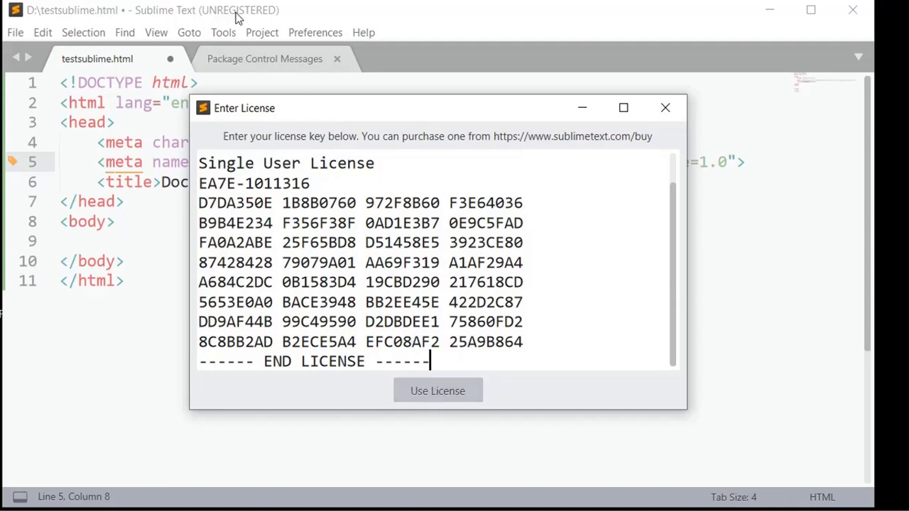
left_click(426, 395)
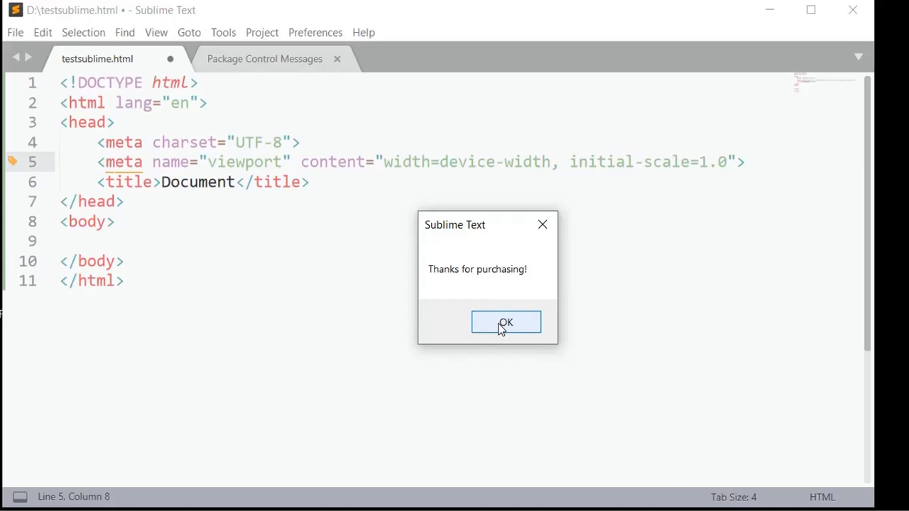
left_click(503, 324)
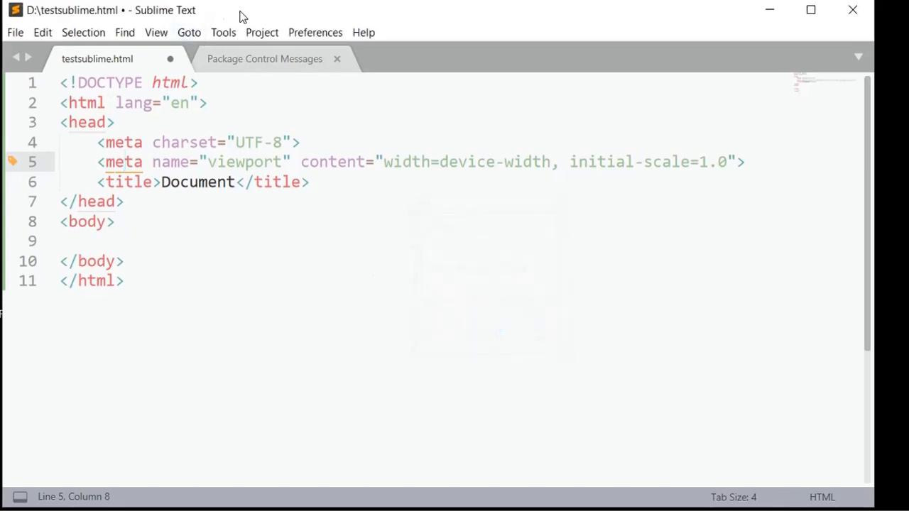